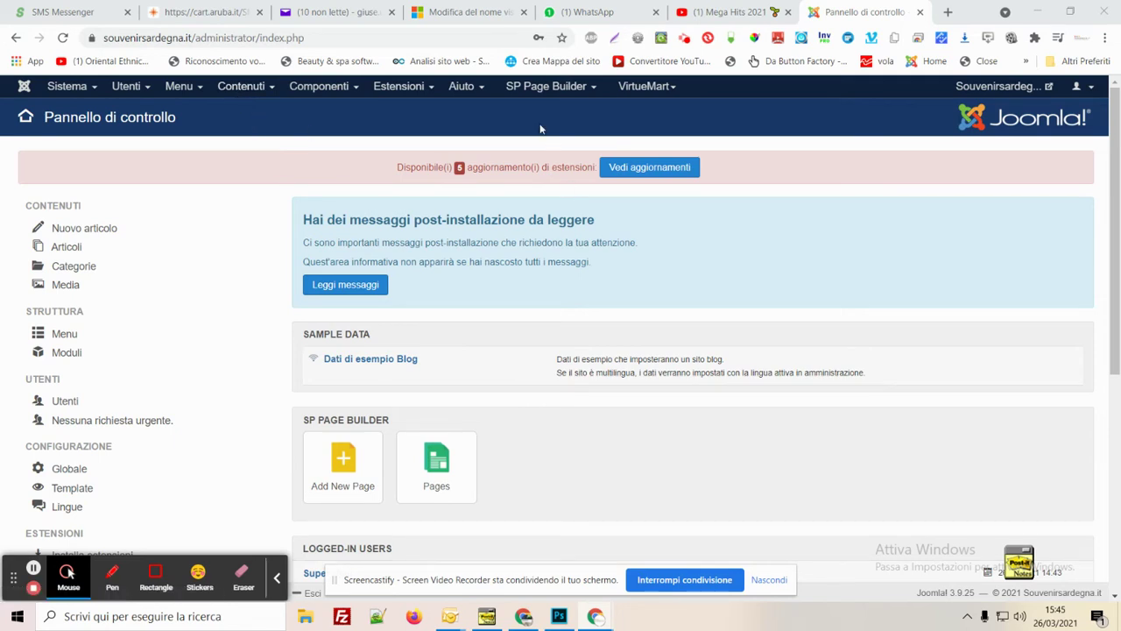
- Open the VirtueMart product list and dismiss the error notice above it
{"action": "left_click", "coordinate": [659, 89]}
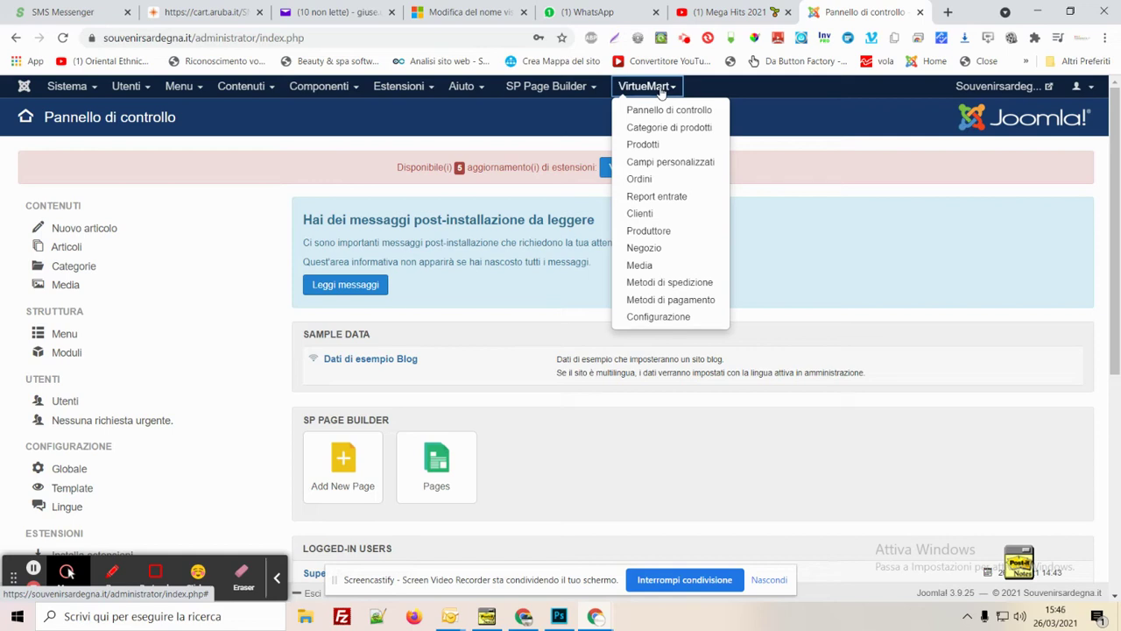
{"action": "left_click", "coordinate": [663, 144]}
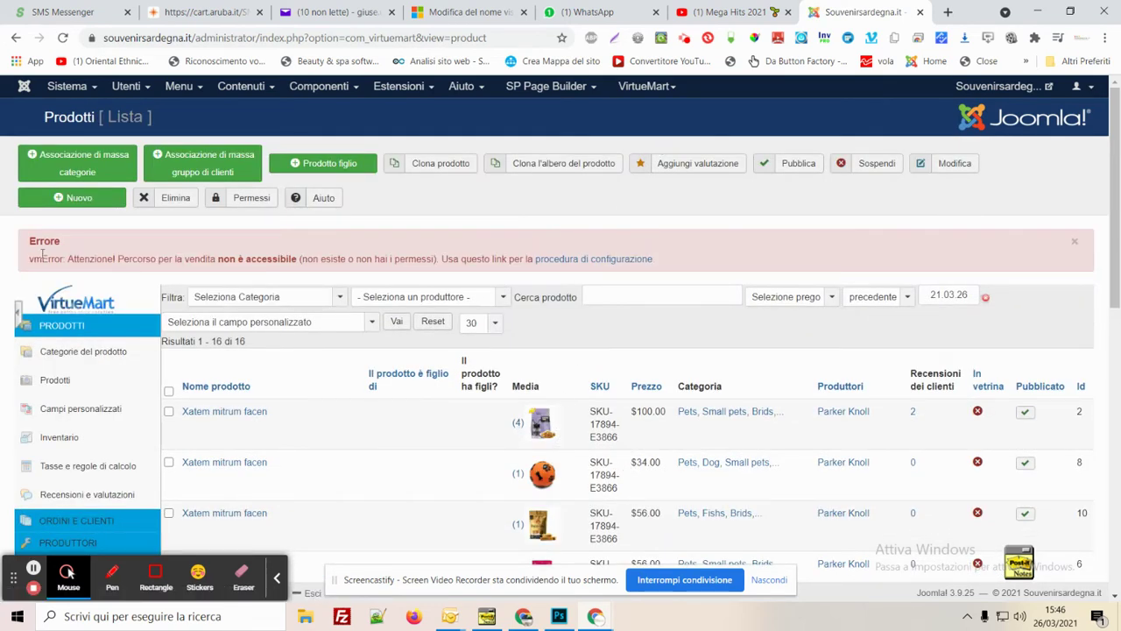
{"action": "left_click", "coordinate": [1076, 245]}
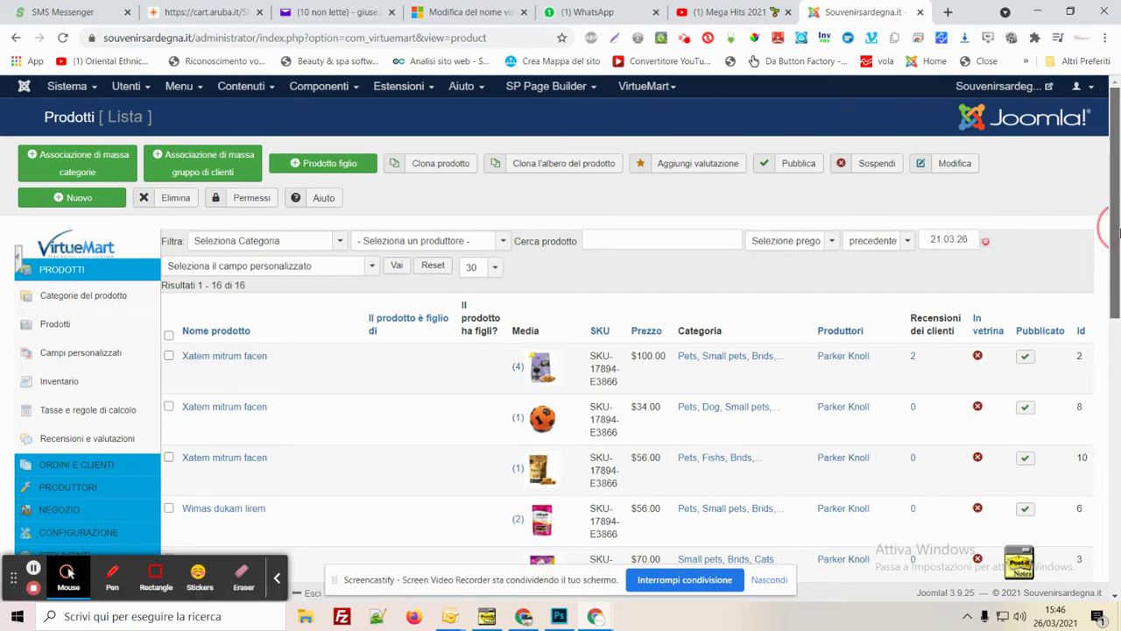
{"action": "left_click_drag", "start_coordinate": [1114, 226], "coordinate": [1119, 273]}
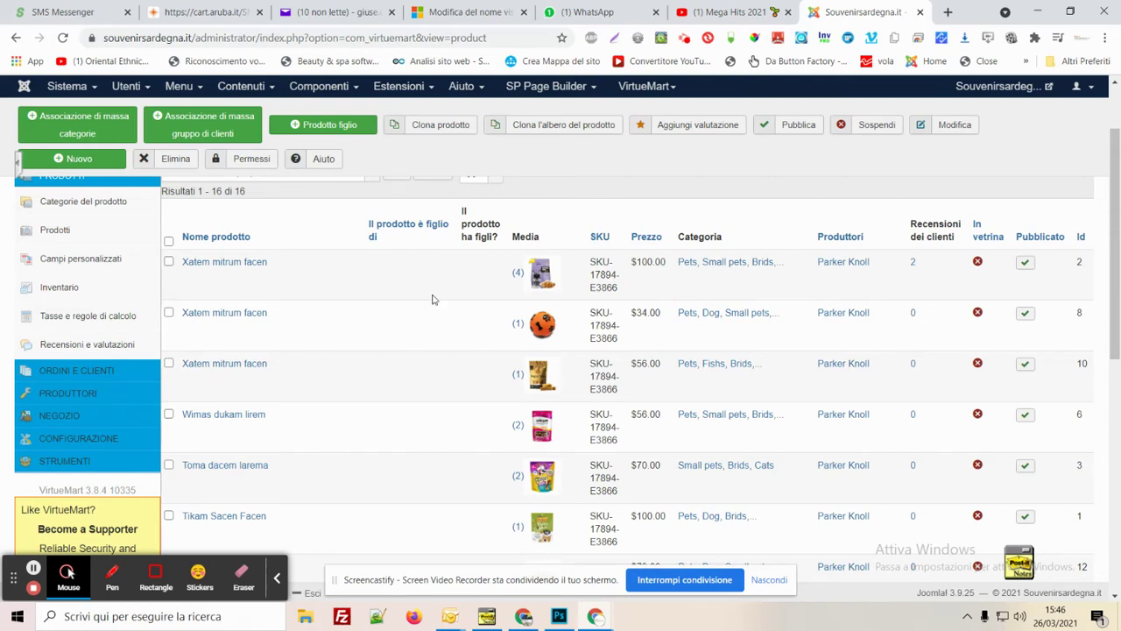
- Unpublish the $100 product with Id 2 and dismiss the notices above the product list
{"action": "left_click", "coordinate": [168, 261]}
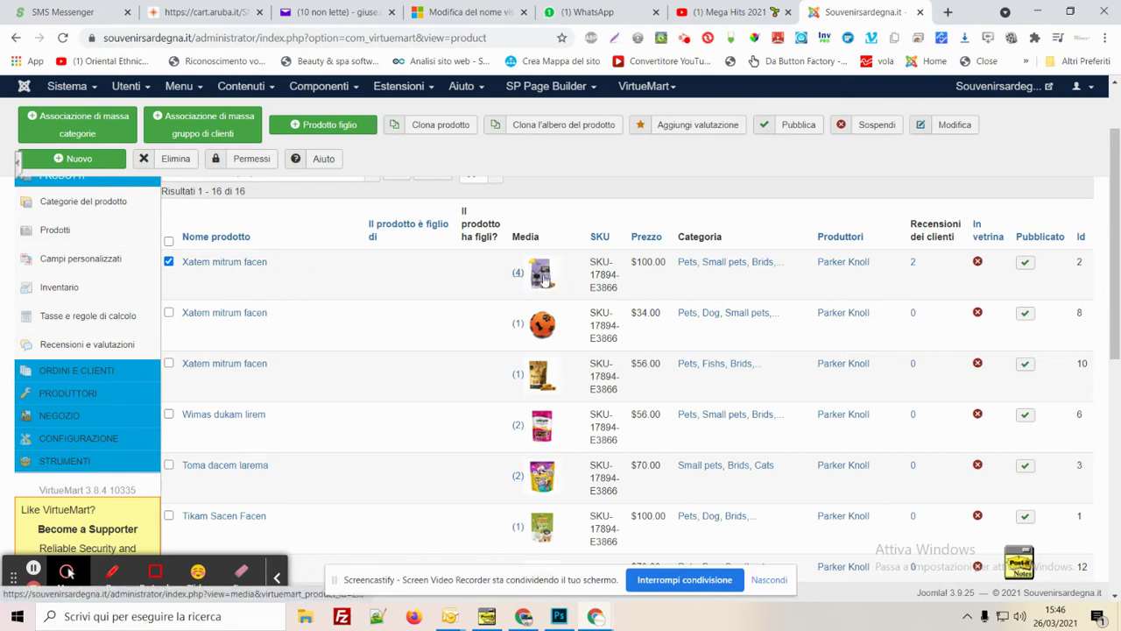
{"action": "left_click", "coordinate": [1025, 264]}
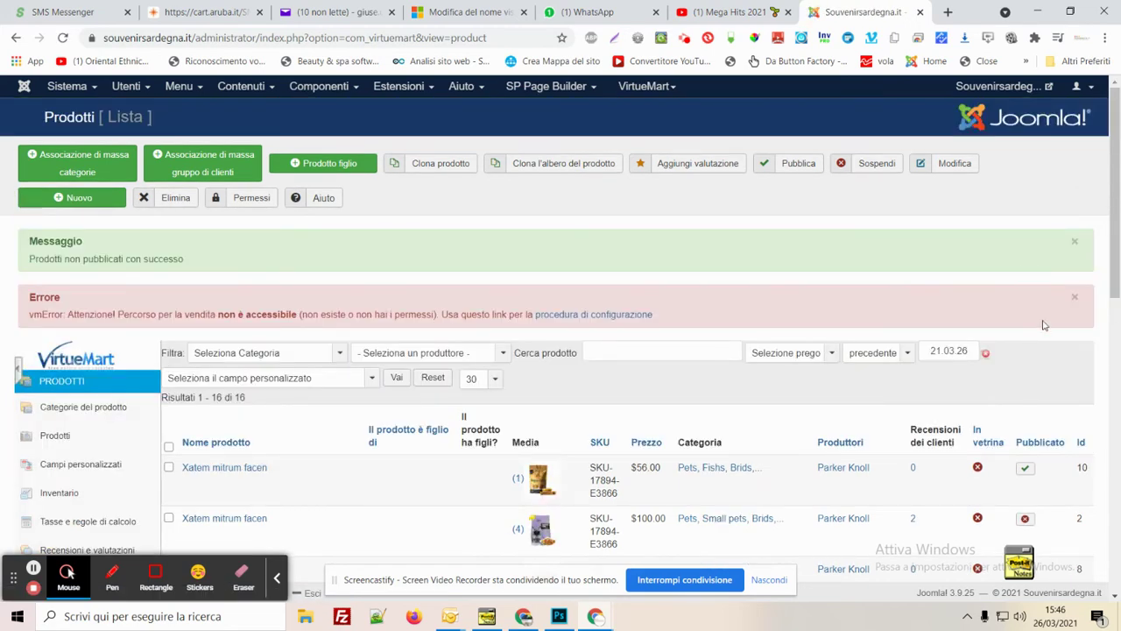
{"action": "left_click", "coordinate": [1074, 297]}
{"action": "left_click", "coordinate": [1074, 241]}
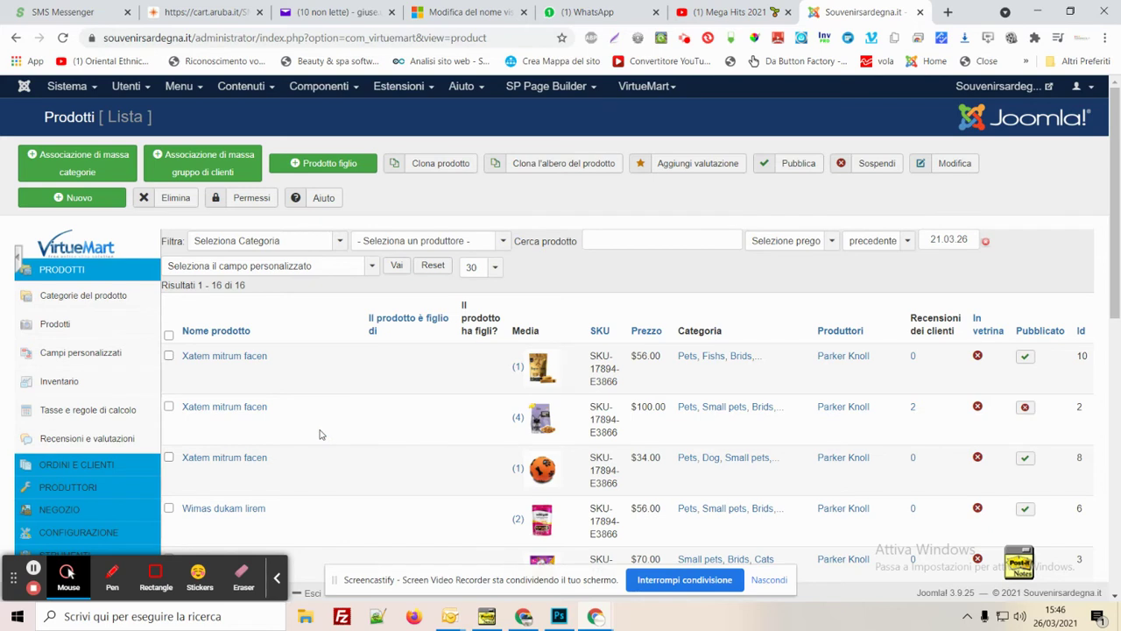
- Open the $56 product with Id 10 for editing and dismiss the error notice
{"action": "scroll", "coordinate": [320, 435], "scroll_direction": "down", "scroll_amount": 1}
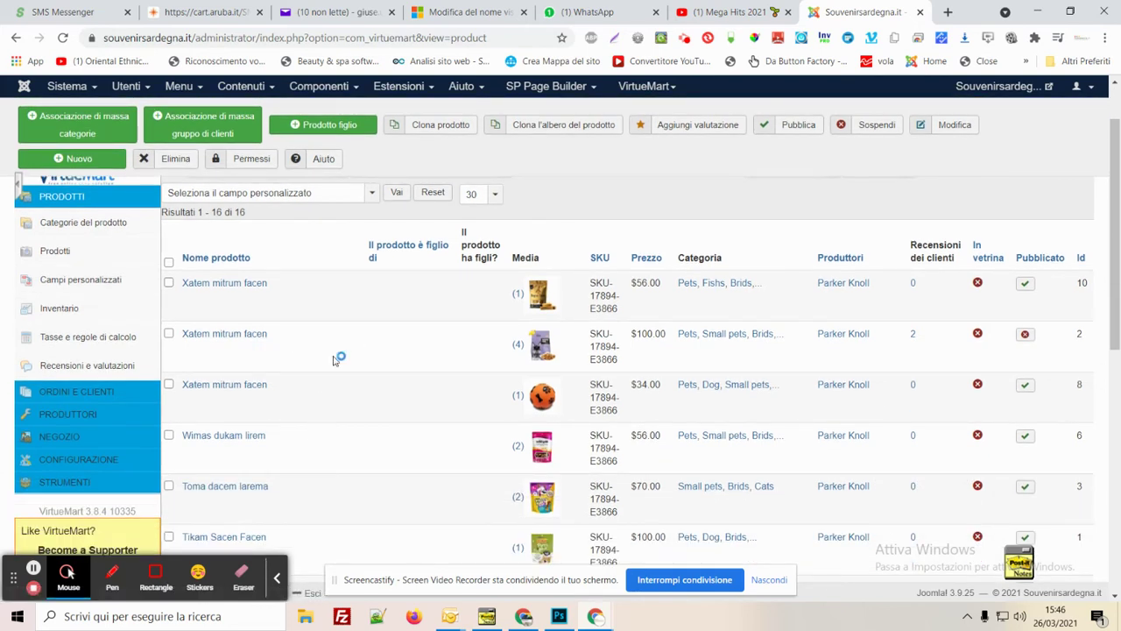
{"action": "left_click", "coordinate": [218, 286]}
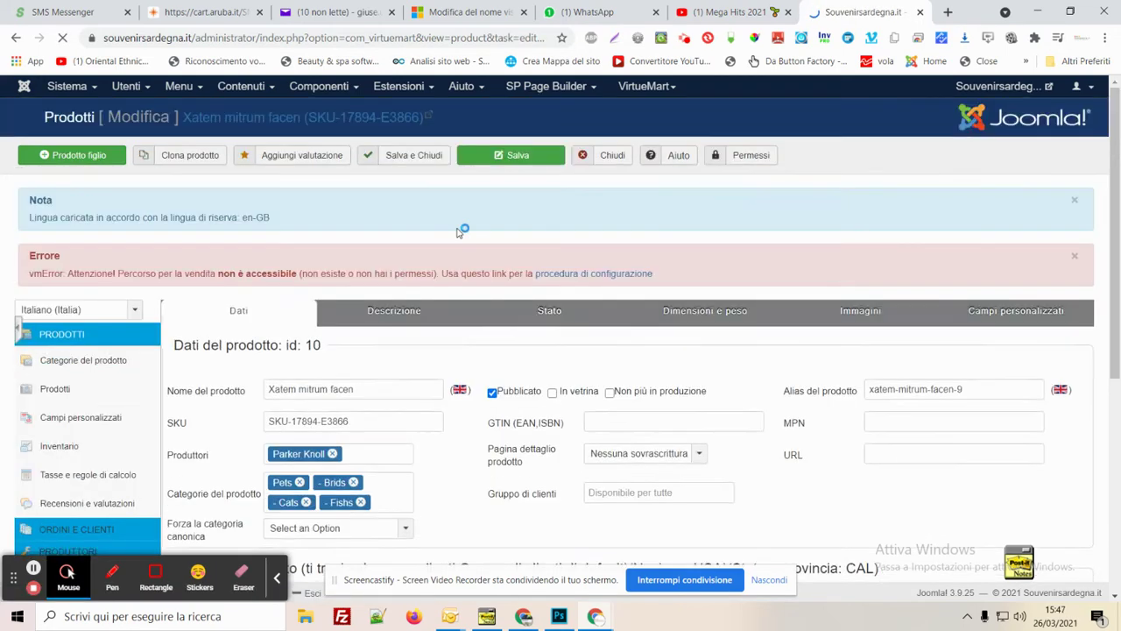
{"action": "left_click", "coordinate": [1075, 256]}
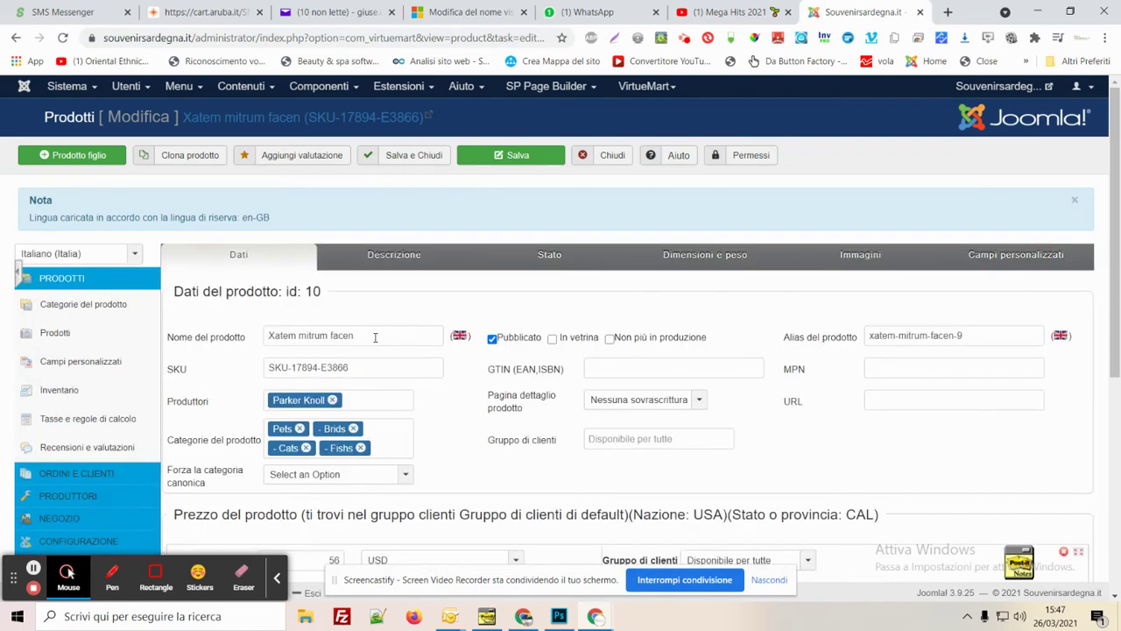
- Rename the product as "Cellulare 35XX"
{"action": "left_click_drag", "start_coordinate": [375, 336], "coordinate": [5, 326]}
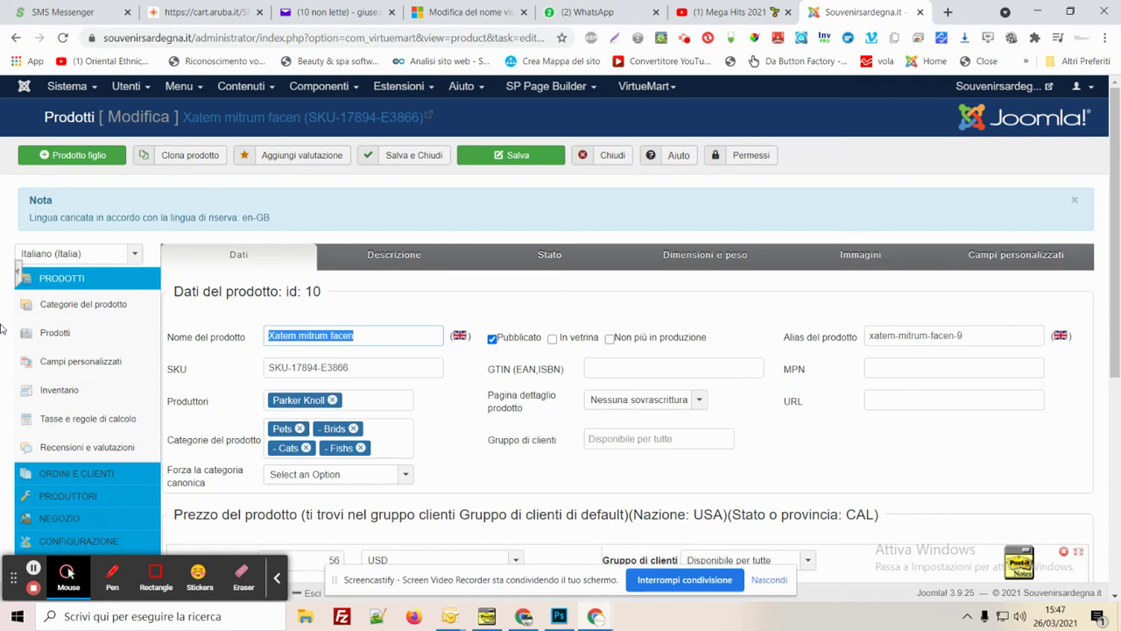
{"action": "type", "text": "Prodot"}
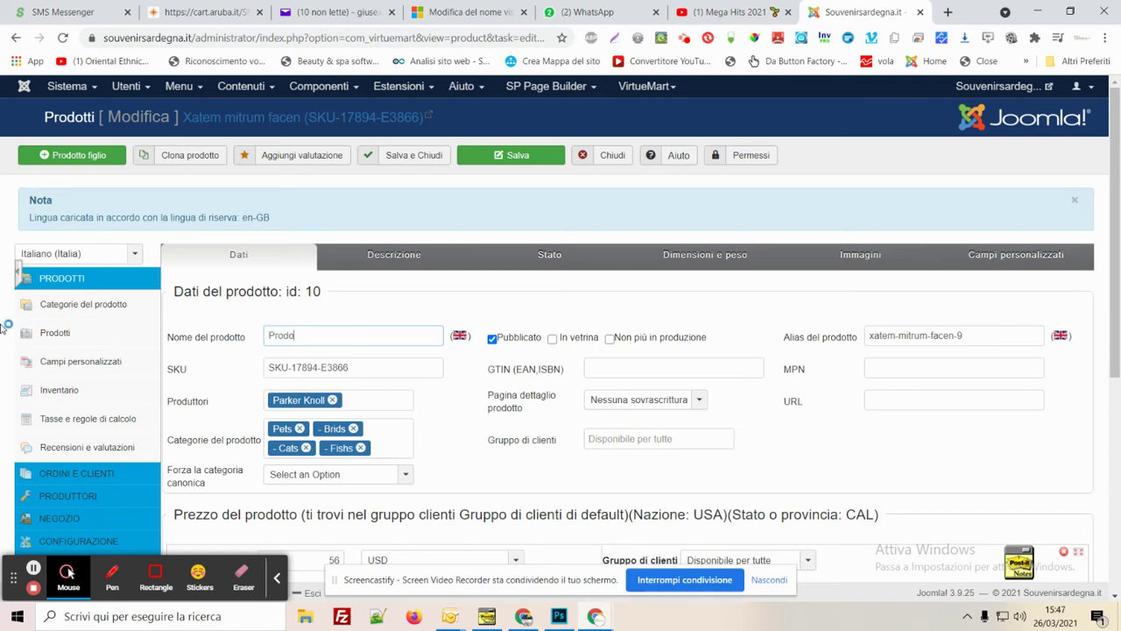
{"action": "key", "text": "BackSpace"}
{"action": "key", "text": "BackSpace"}
{"action": "key", "text": "BackSpace"}
{"action": "key", "text": "BackSpace"}
{"action": "key", "text": "BackSpace"}
{"action": "key", "text": "BackSpace"}
{"action": "type", "text": "Cellulare 35XX"}
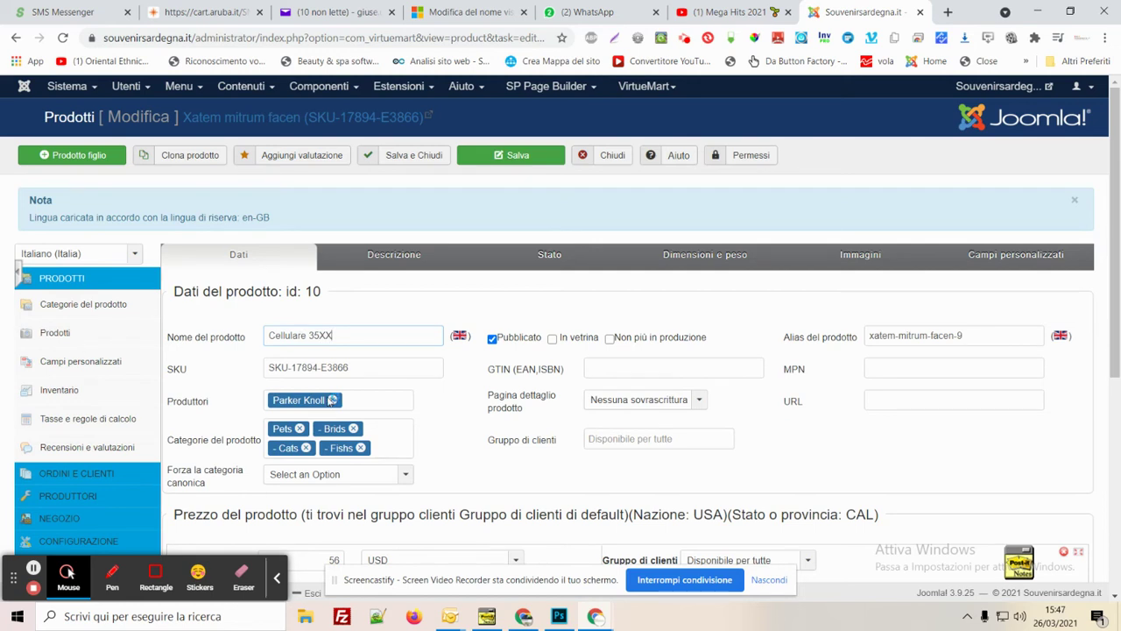
{"action": "left_click", "coordinate": [492, 341]}
{"action": "left_click", "coordinate": [492, 342]}
{"action": "left_click", "coordinate": [553, 340]}
{"action": "left_click", "coordinate": [553, 340]}
- Replace the product alias with "cellulare ultima generazione in offerta modello 35xx"
{"action": "left_click_drag", "start_coordinate": [1007, 341], "coordinate": [503, 339]}
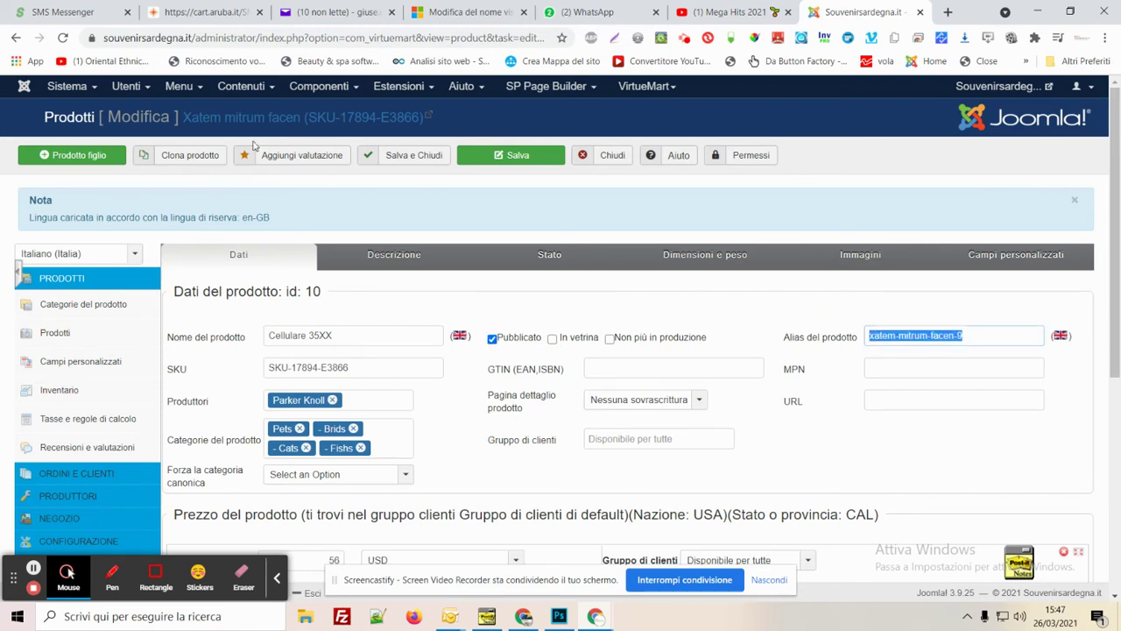
{"action": "left_click", "coordinate": [298, 38]}
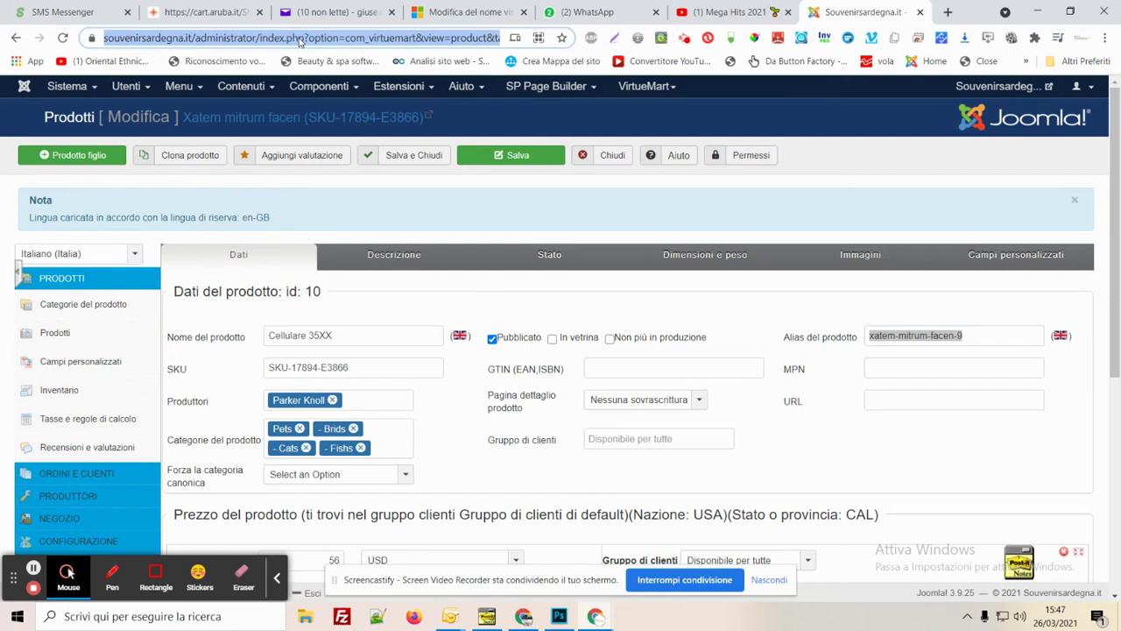
{"action": "left_click", "coordinate": [1000, 337]}
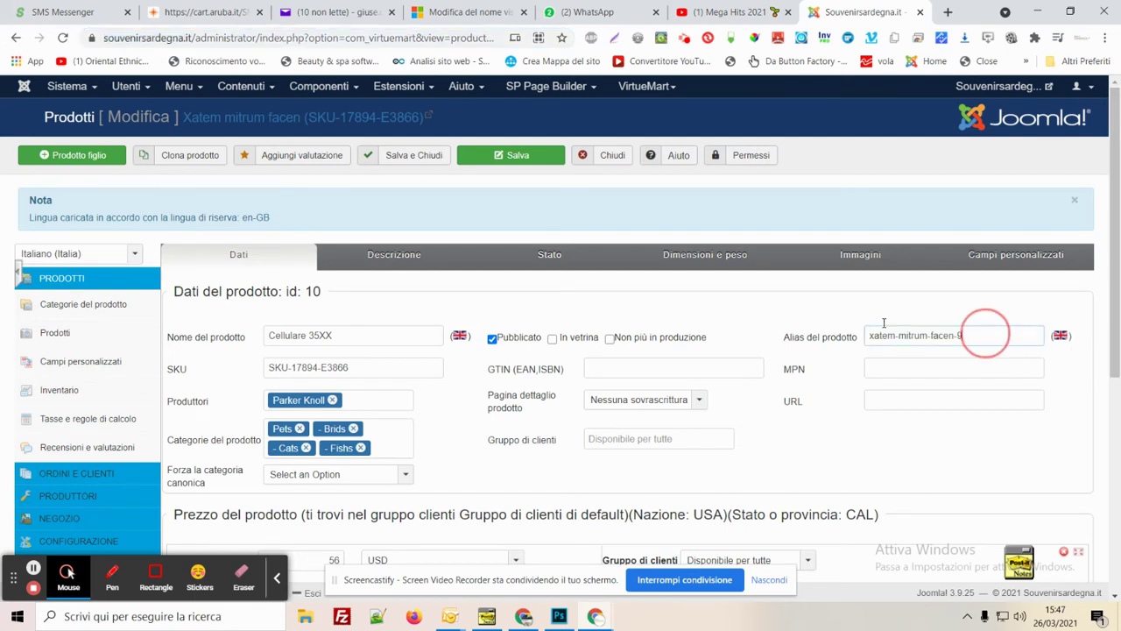
{"action": "key", "text": "ctrl+a"}
{"action": "key", "text": "BackSpace"}
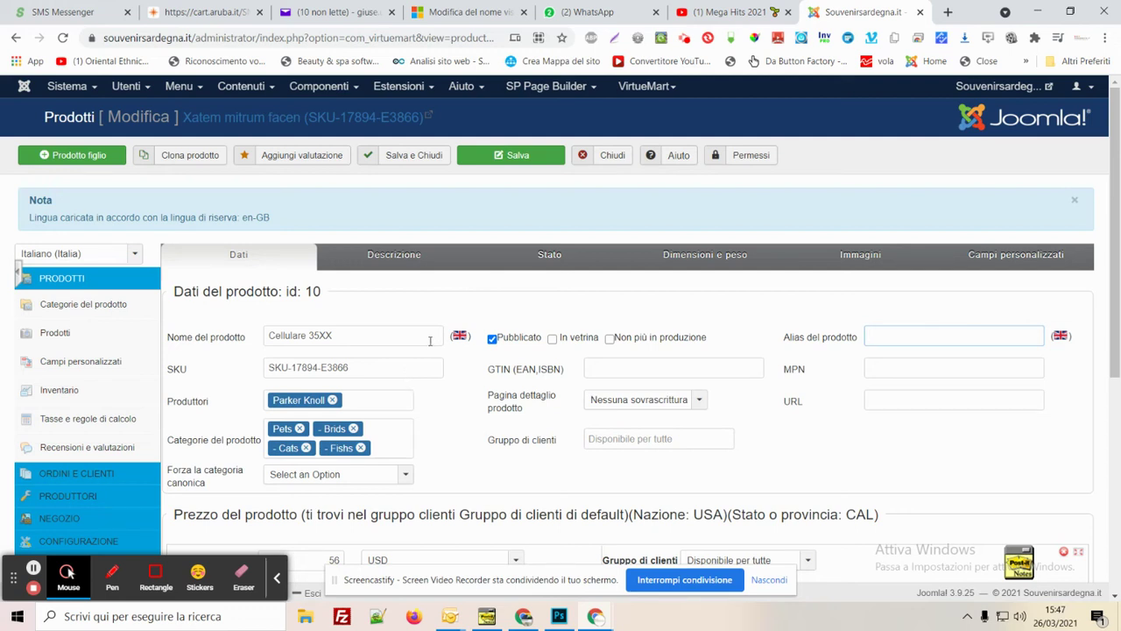
{"action": "left_click_drag", "start_coordinate": [385, 339], "coordinate": [3, 330]}
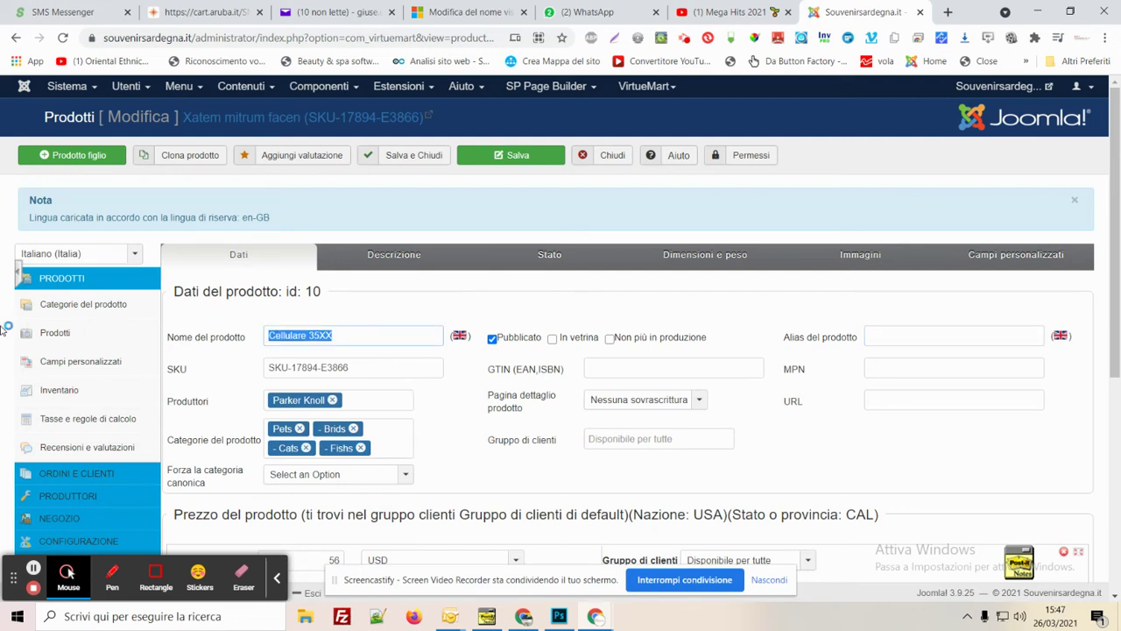
{"action": "left_click", "coordinate": [906, 335]}
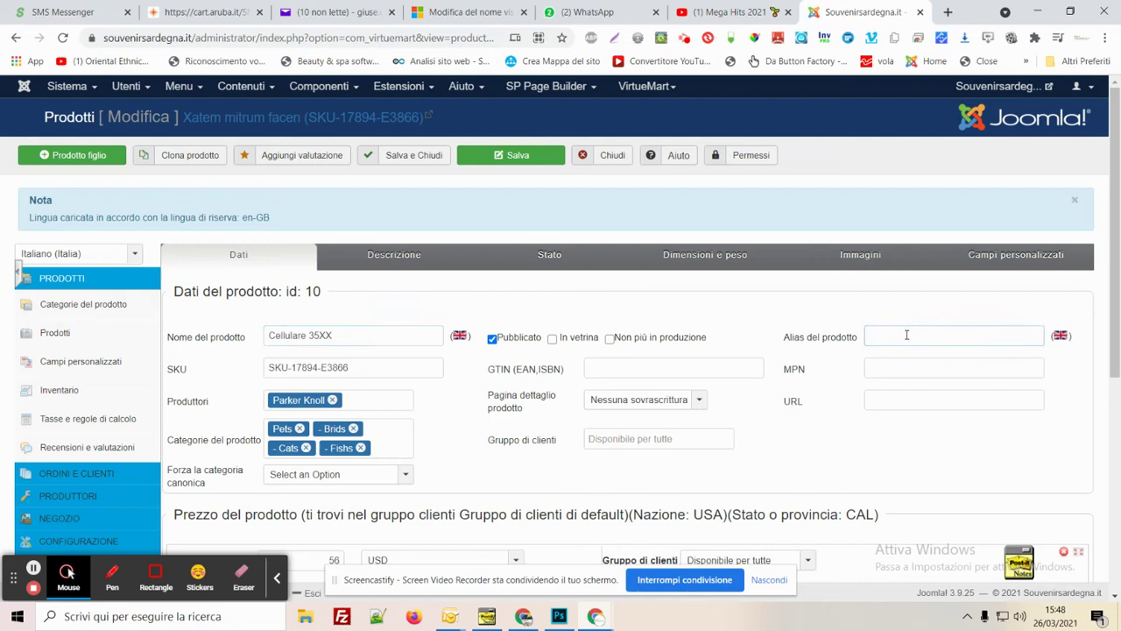
{"action": "type", "text": "cellulare"}
{"action": "type", "text": " ultima generazi"}
{"action": "type", "text": "one in offe"}
{"action": "type", "text": "rta modello"}
{"action": "type", "text": " 35xx"}
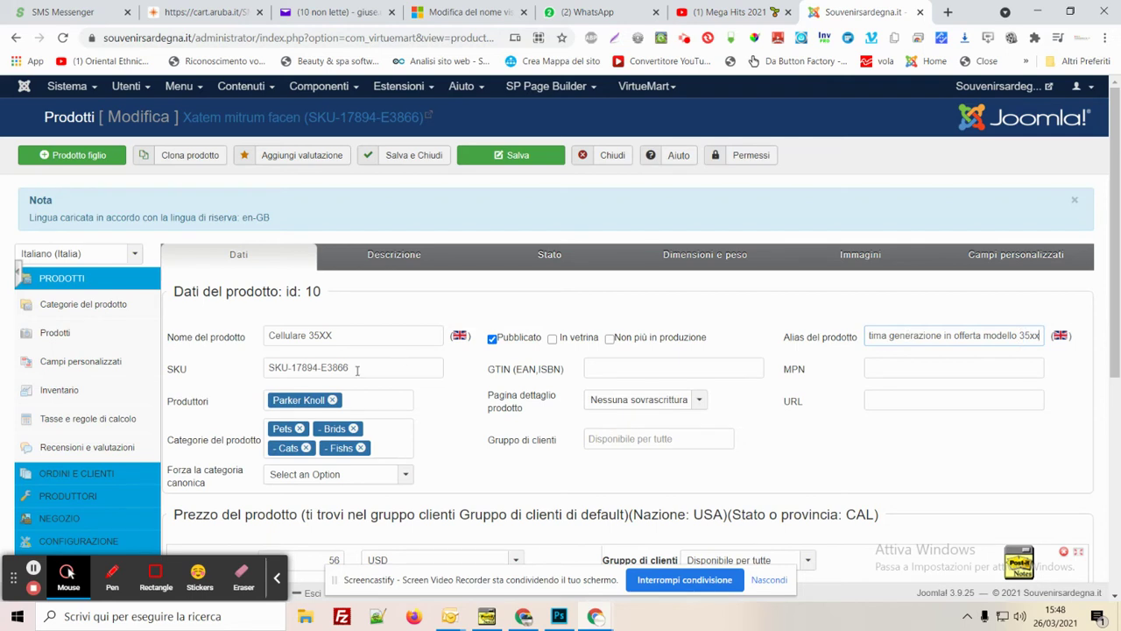
- Set the product's SKU to XXD4458
{"action": "left_click_drag", "start_coordinate": [357, 369], "coordinate": [12, 371]}
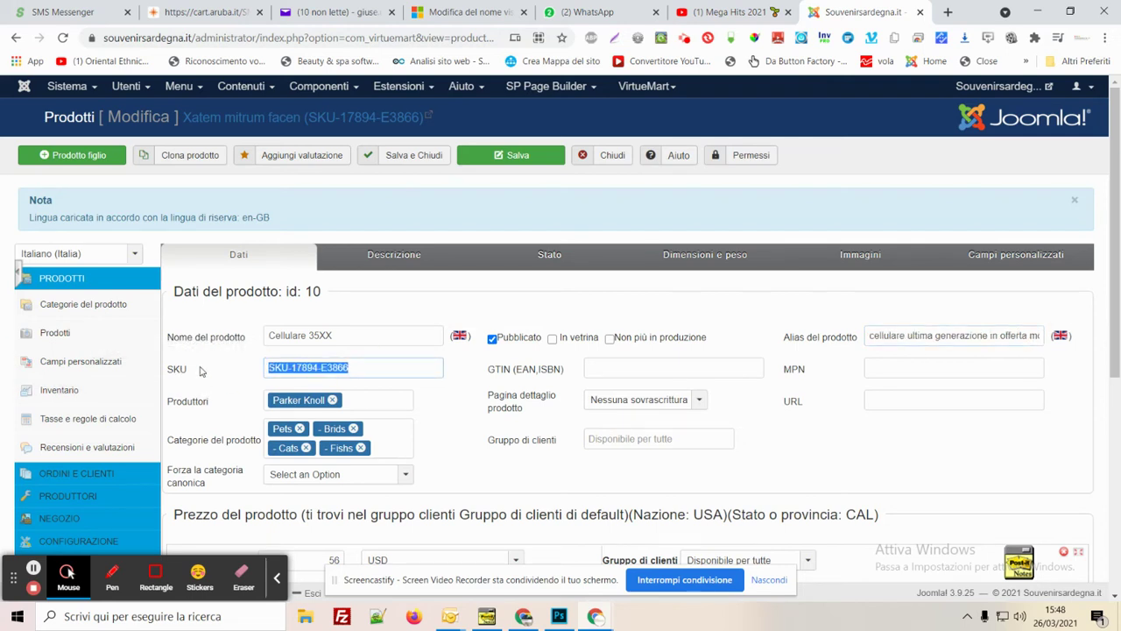
{"action": "key", "text": "BackSpace"}
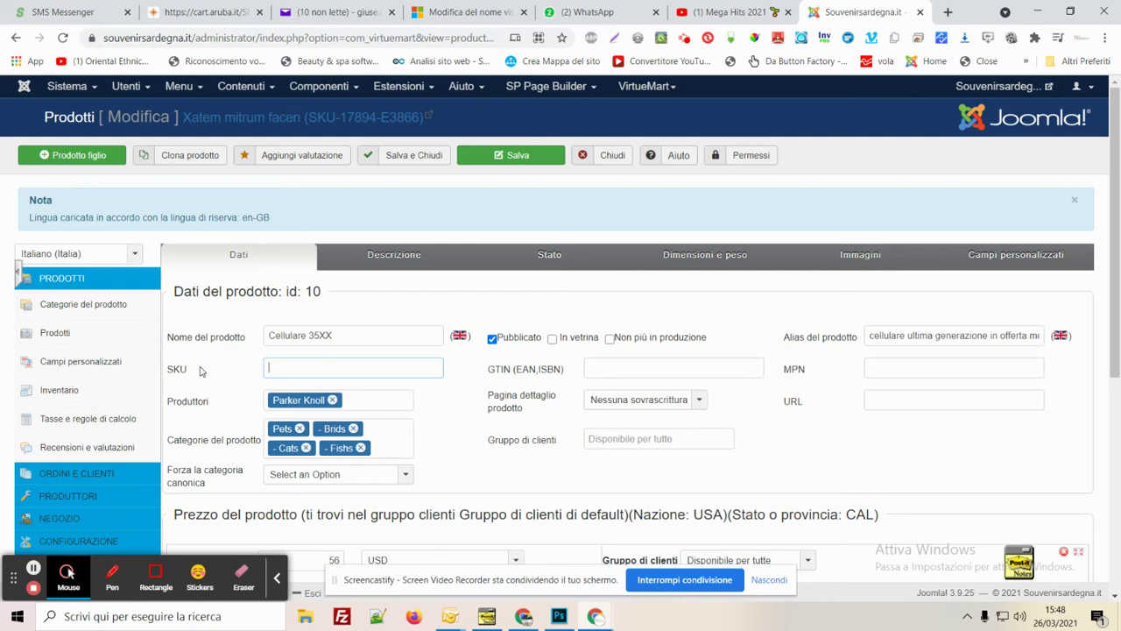
{"action": "type", "text": "XXD4458"}
{"action": "double_click", "coordinate": [336, 369]}
{"action": "left_click", "coordinate": [271, 335]}
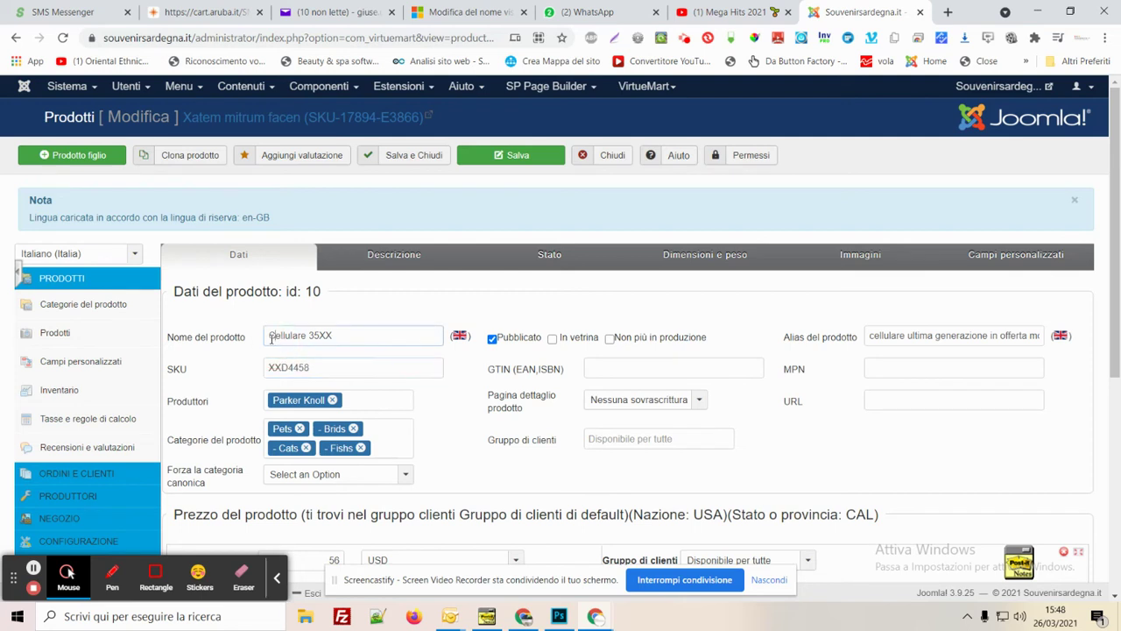
- Clear the product's SKU so that the field is left empty
{"action": "left_click_drag", "start_coordinate": [269, 335], "coordinate": [225, 379]}
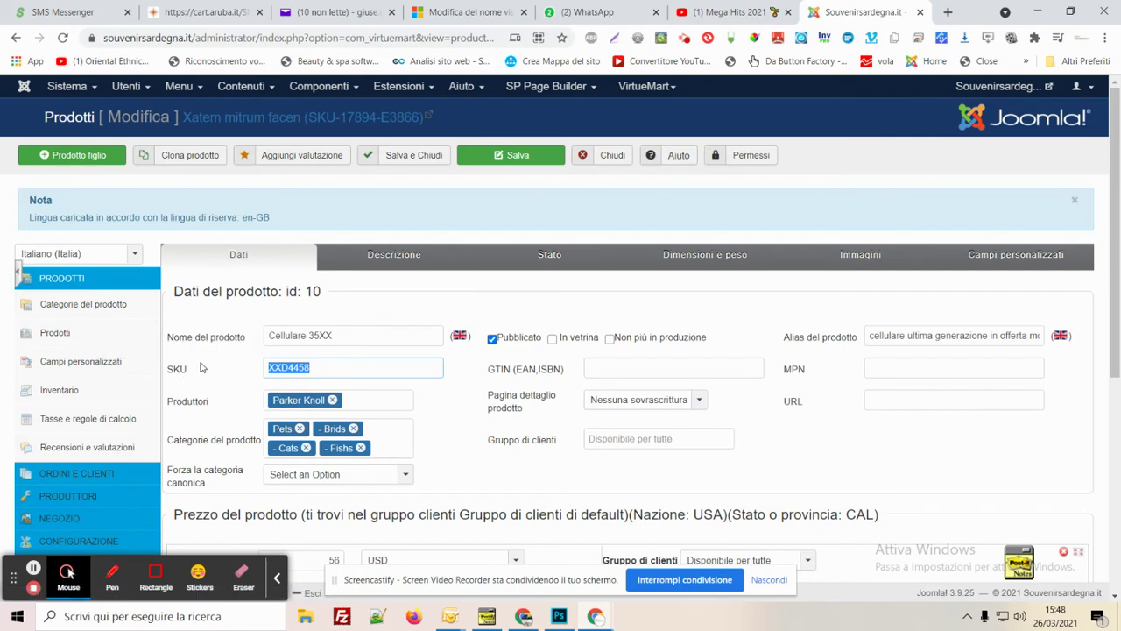
{"action": "key", "text": "BackSpace"}
{"action": "left_click", "coordinate": [621, 367]}
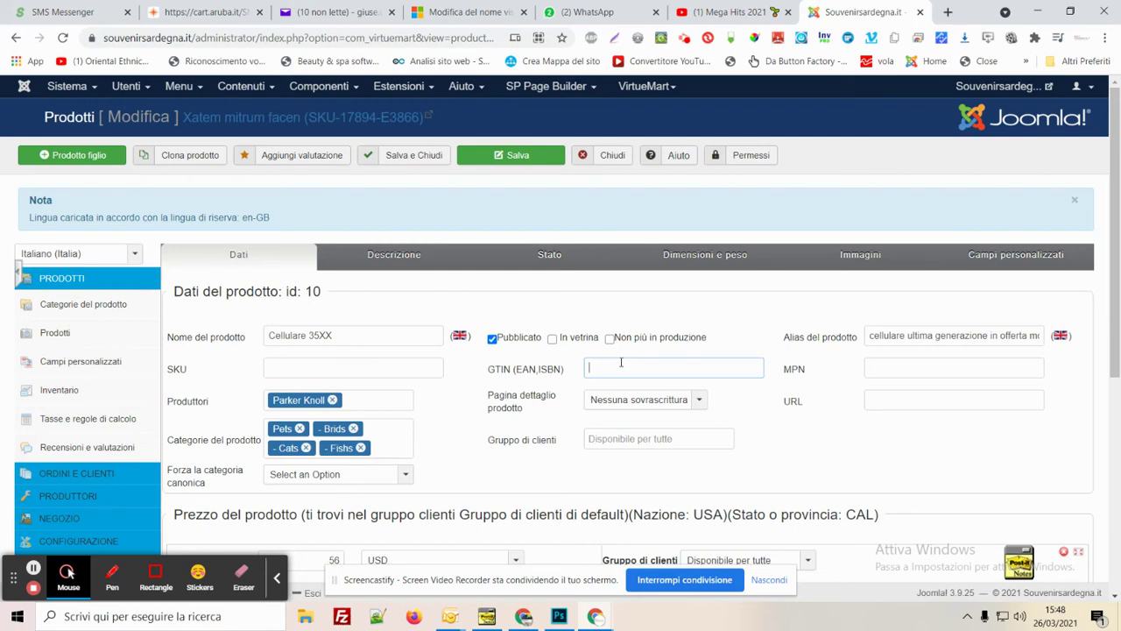
- Replace the product's manufacturer Parker Knoll with Duresta
{"action": "left_click", "coordinate": [330, 401]}
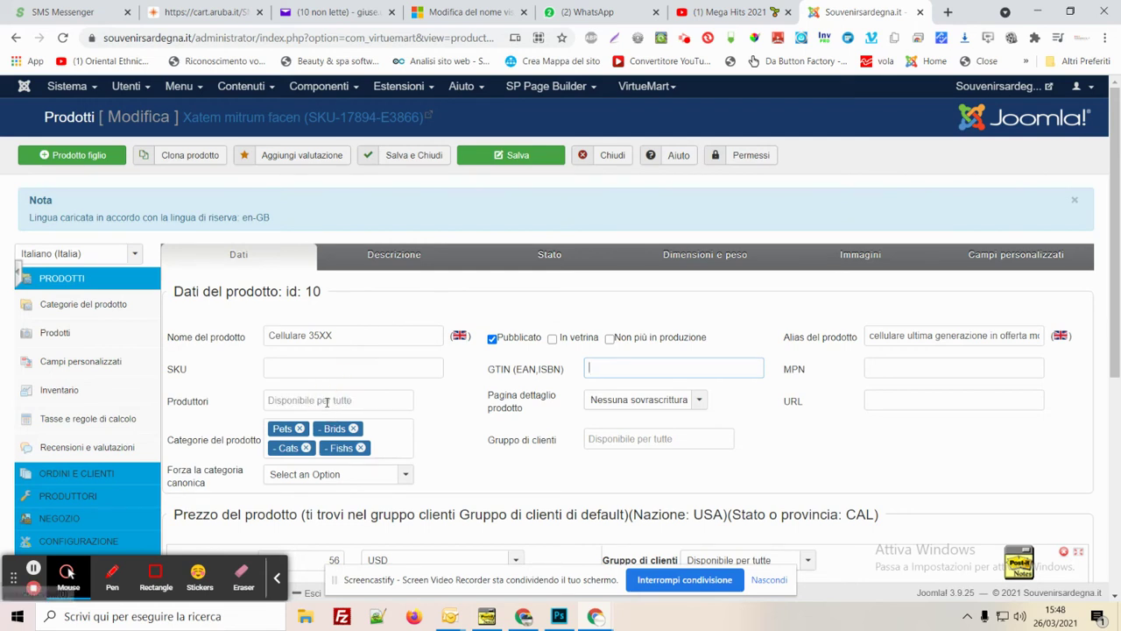
{"action": "left_click", "coordinate": [324, 401]}
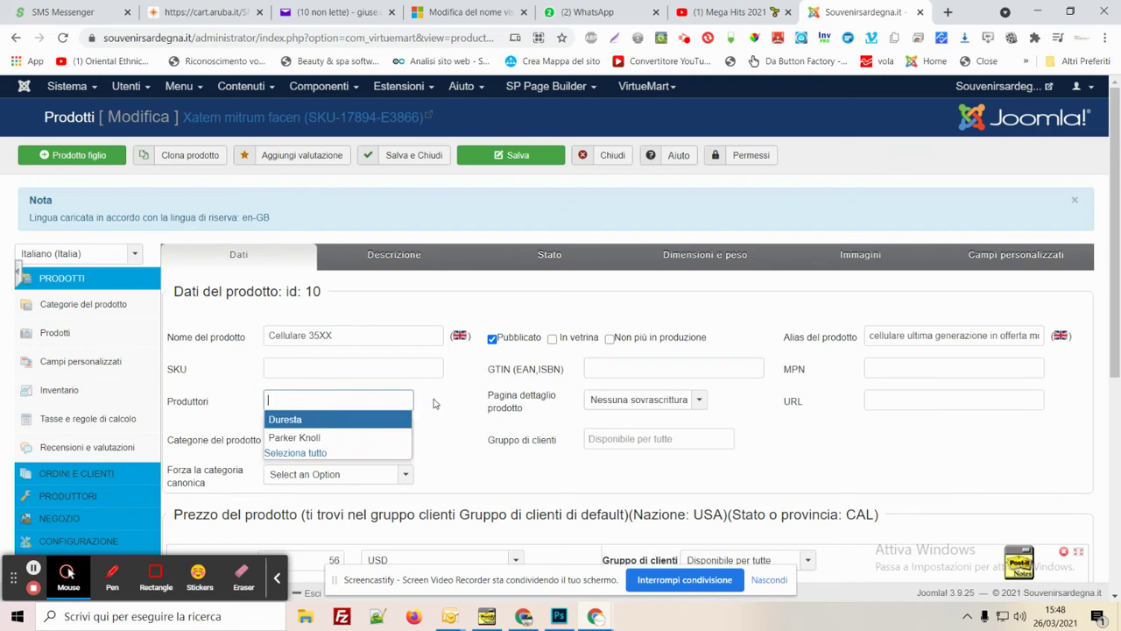
{"action": "left_click", "coordinate": [395, 422]}
{"action": "left_click", "coordinate": [967, 402]}
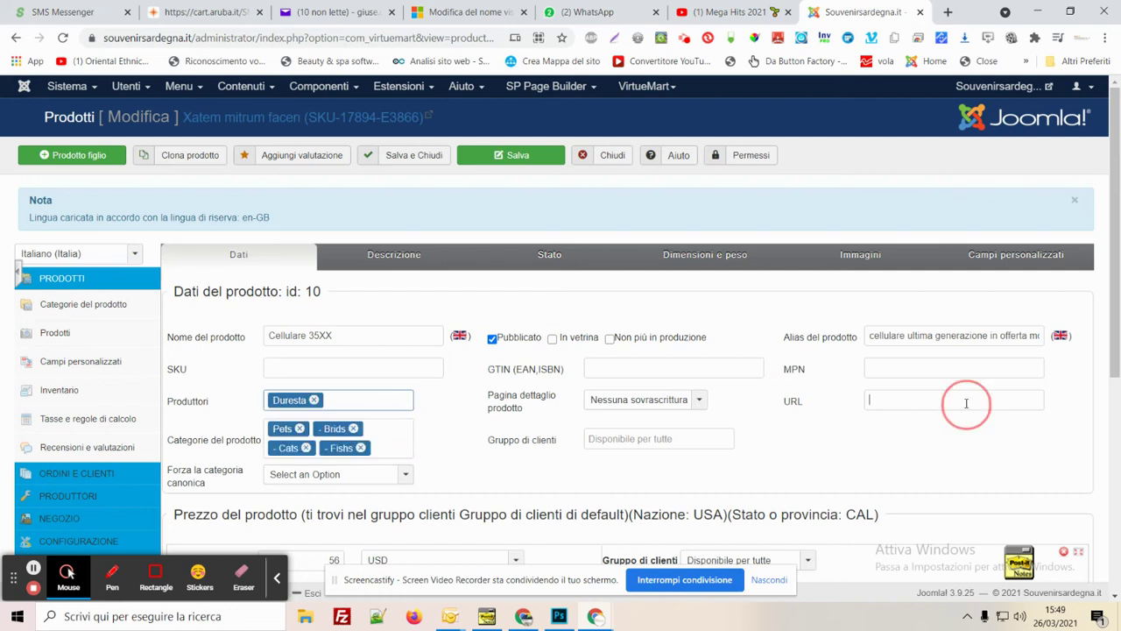
- Remove the Pets, Brids, Cats and Fishs categories from the product
{"action": "left_click", "coordinate": [300, 429]}
{"action": "left_click", "coordinate": [306, 428]}
{"action": "left_click", "coordinate": [307, 430]}
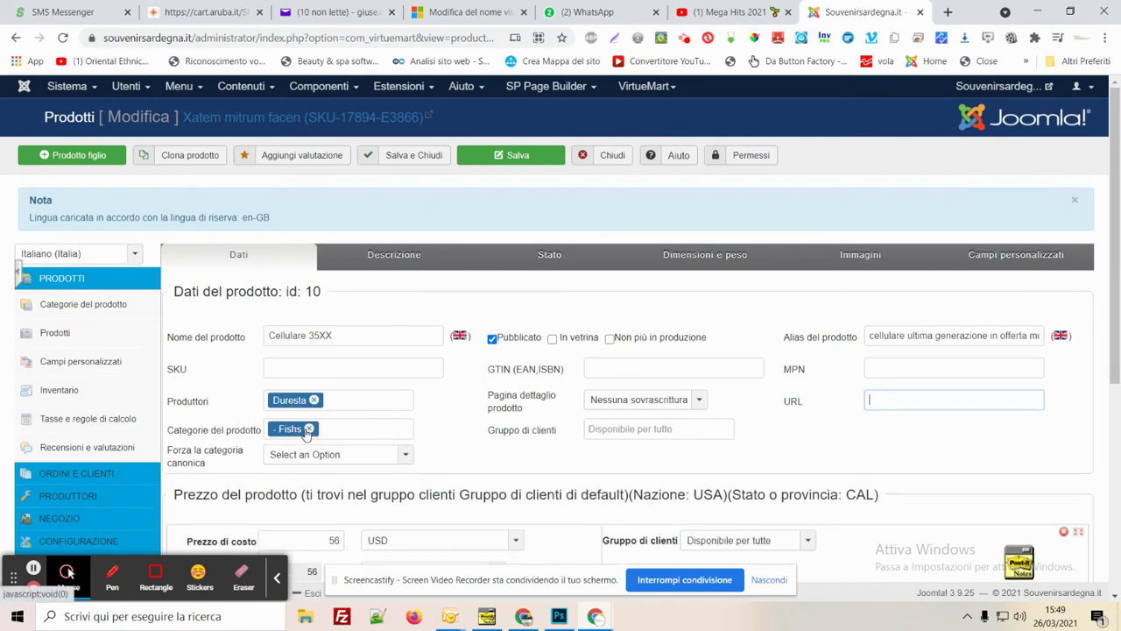
{"action": "left_click", "coordinate": [309, 428]}
- Assign the product to the Living Room category
{"action": "left_click", "coordinate": [312, 429]}
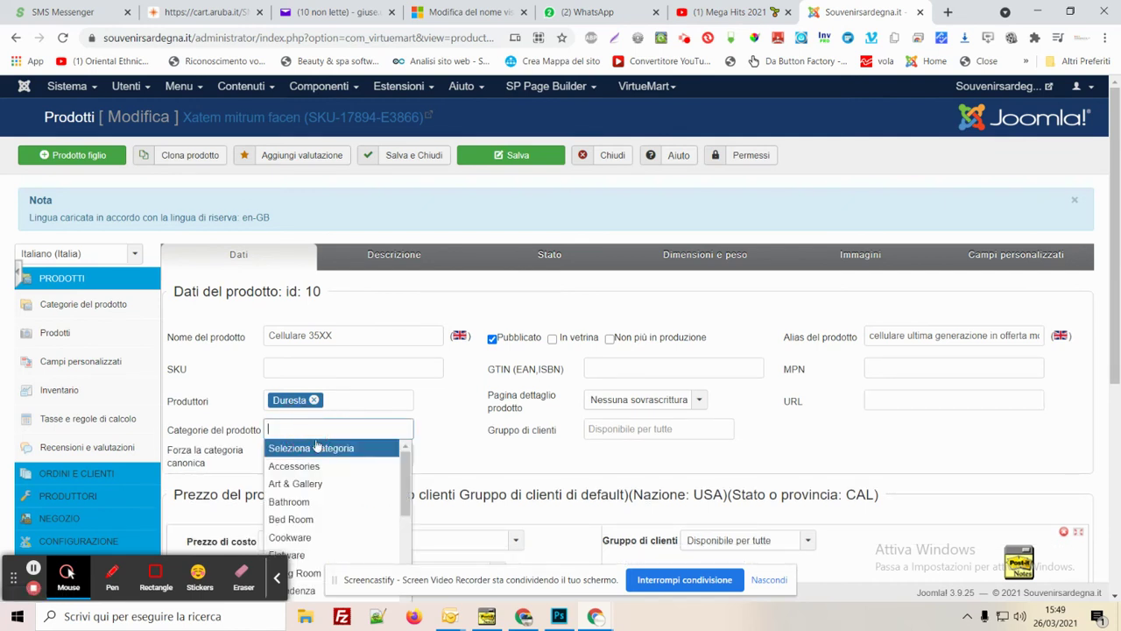
{"action": "scroll", "coordinate": [486, 420], "scroll_direction": "down", "scroll_amount": 1}
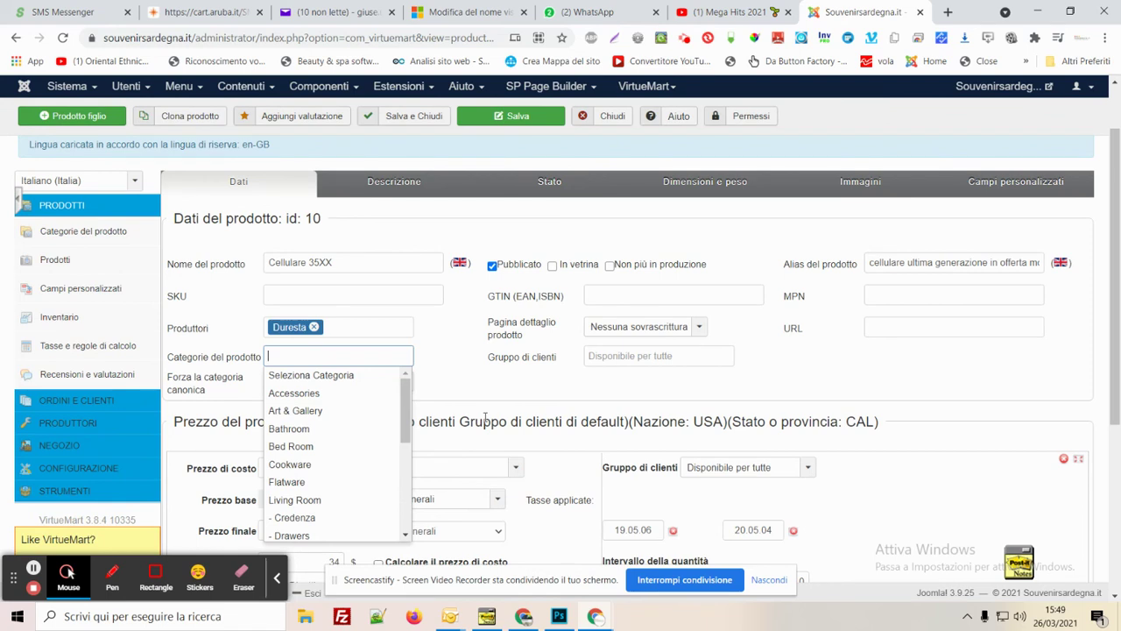
{"action": "scroll", "coordinate": [405, 416], "scroll_direction": "down", "scroll_amount": 1}
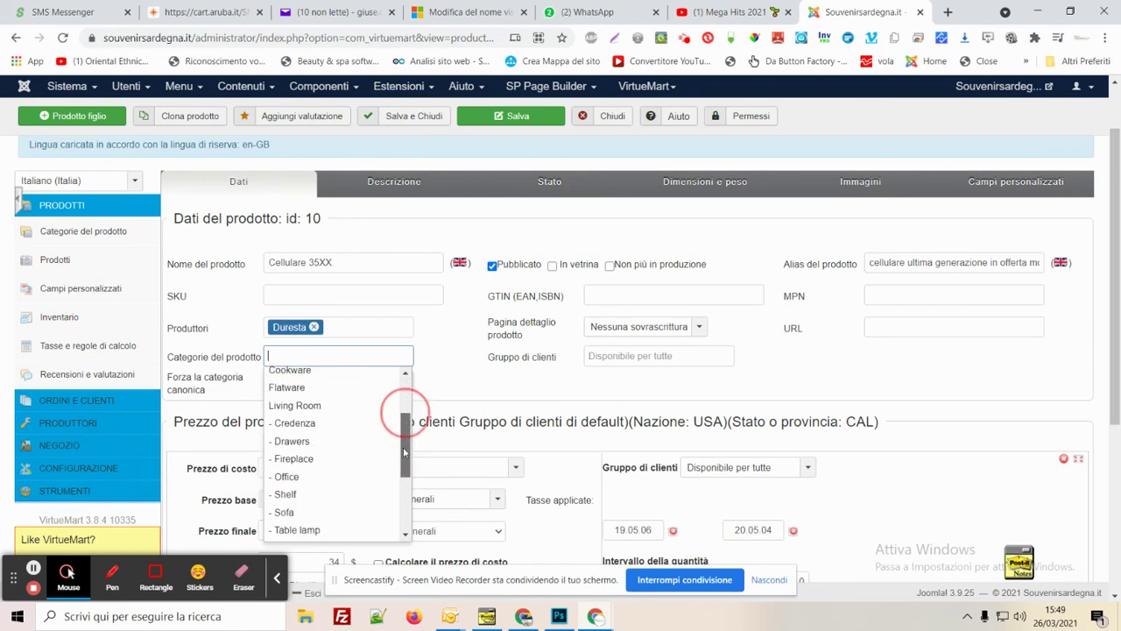
{"action": "left_click", "coordinate": [302, 402]}
{"action": "left_click", "coordinate": [451, 374]}
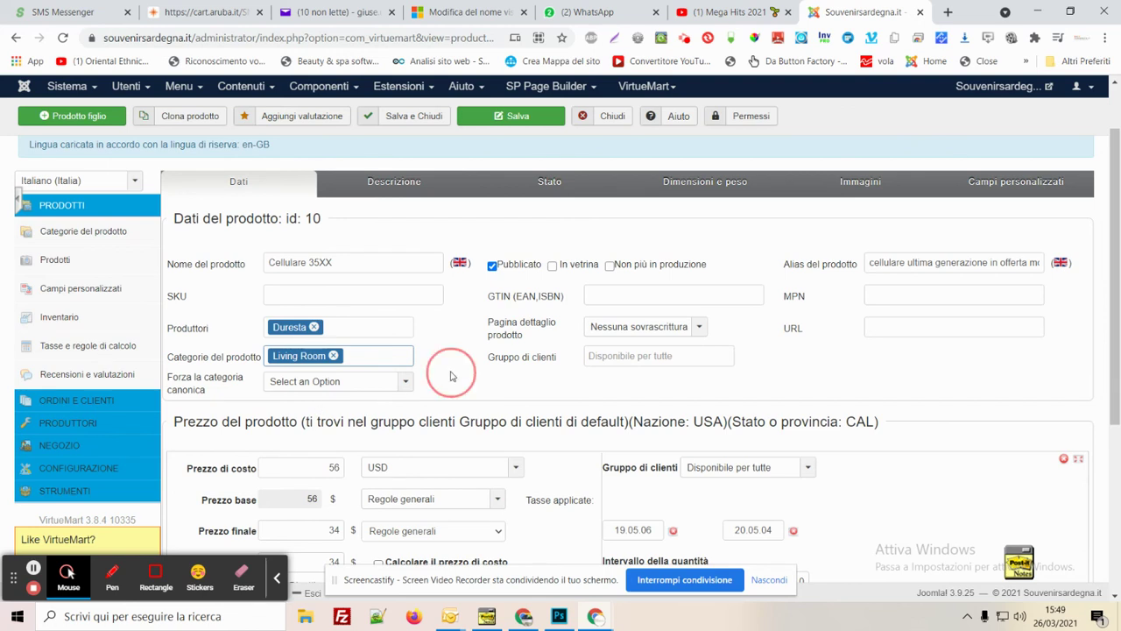
{"action": "left_click", "coordinate": [357, 356]}
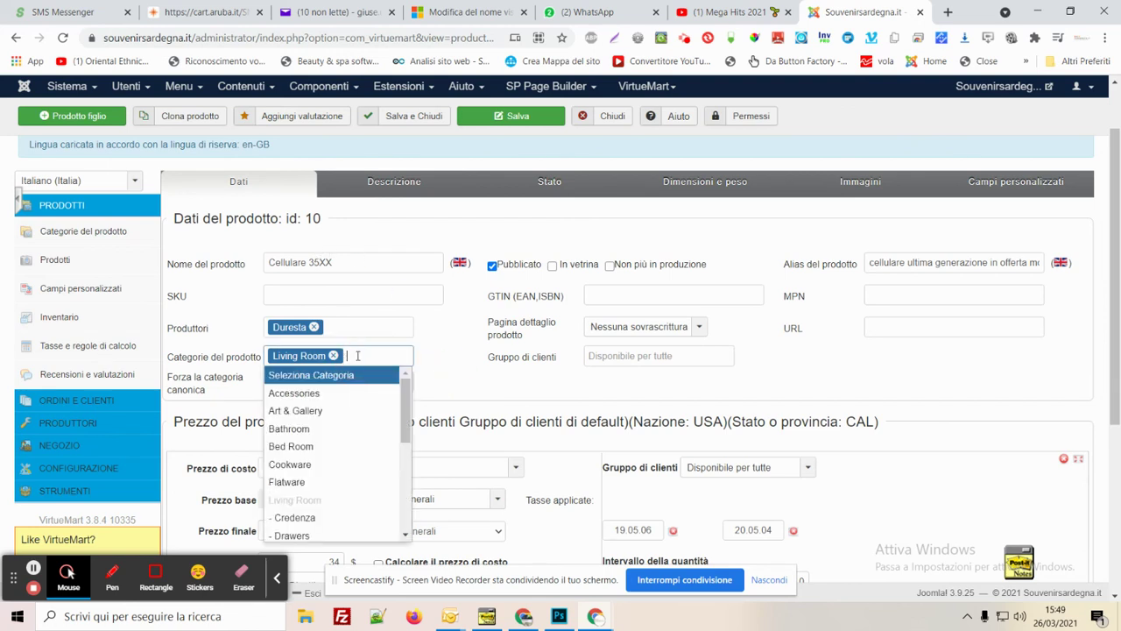
{"action": "left_click", "coordinate": [448, 374]}
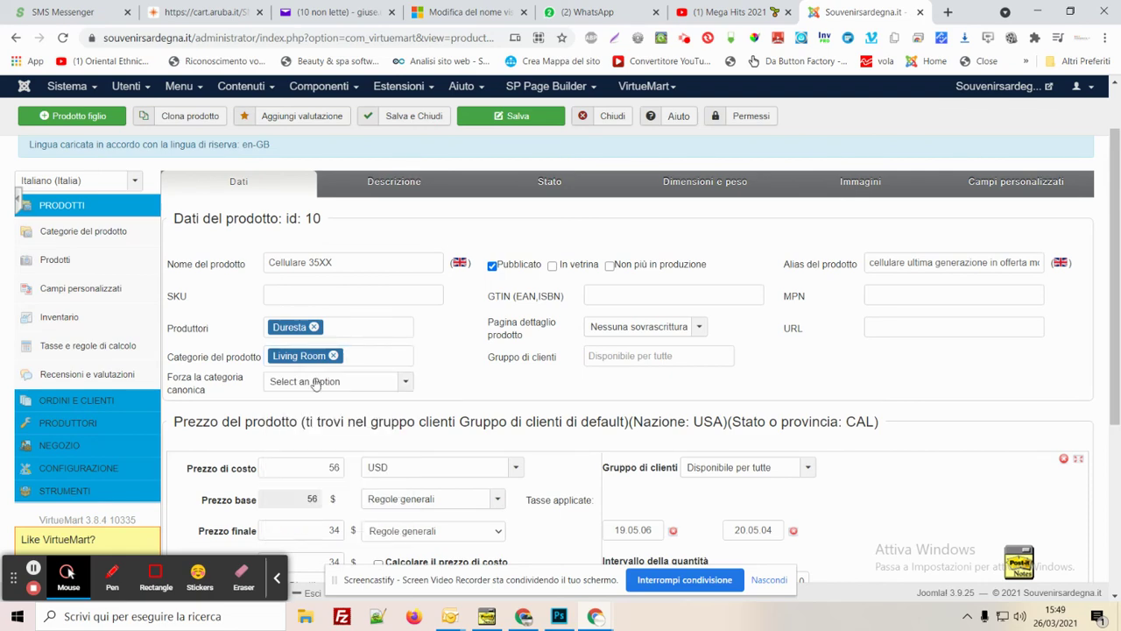
- Change the cost price currency to Euro and set the product's cost price to 40
{"action": "scroll", "coordinate": [443, 385], "scroll_direction": "down", "scroll_amount": 2}
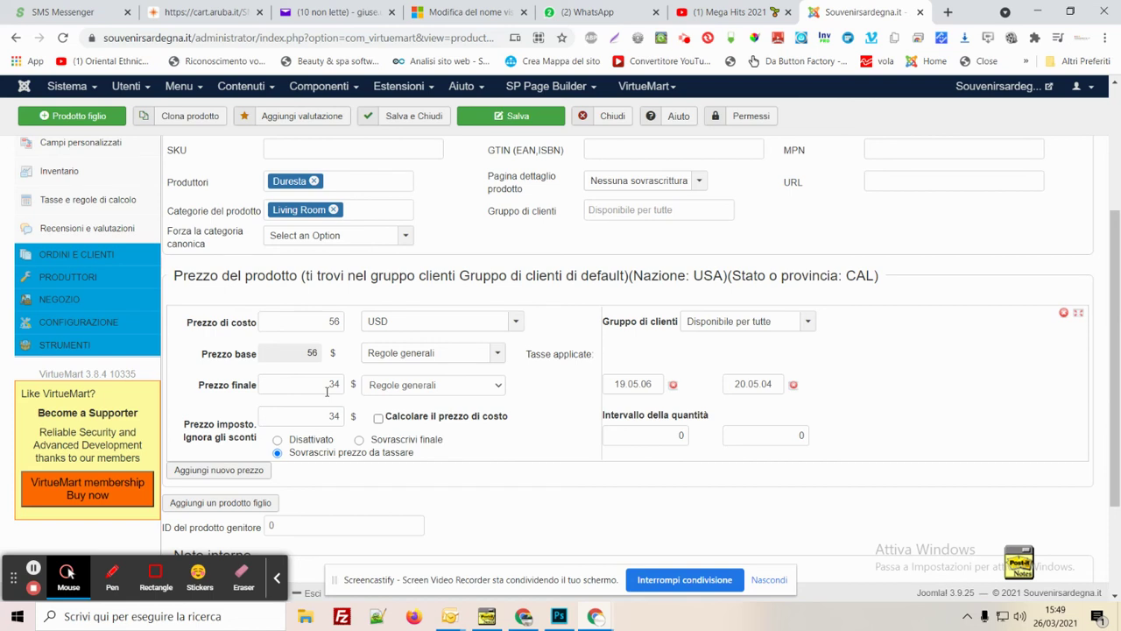
{"action": "left_click", "coordinate": [371, 323]}
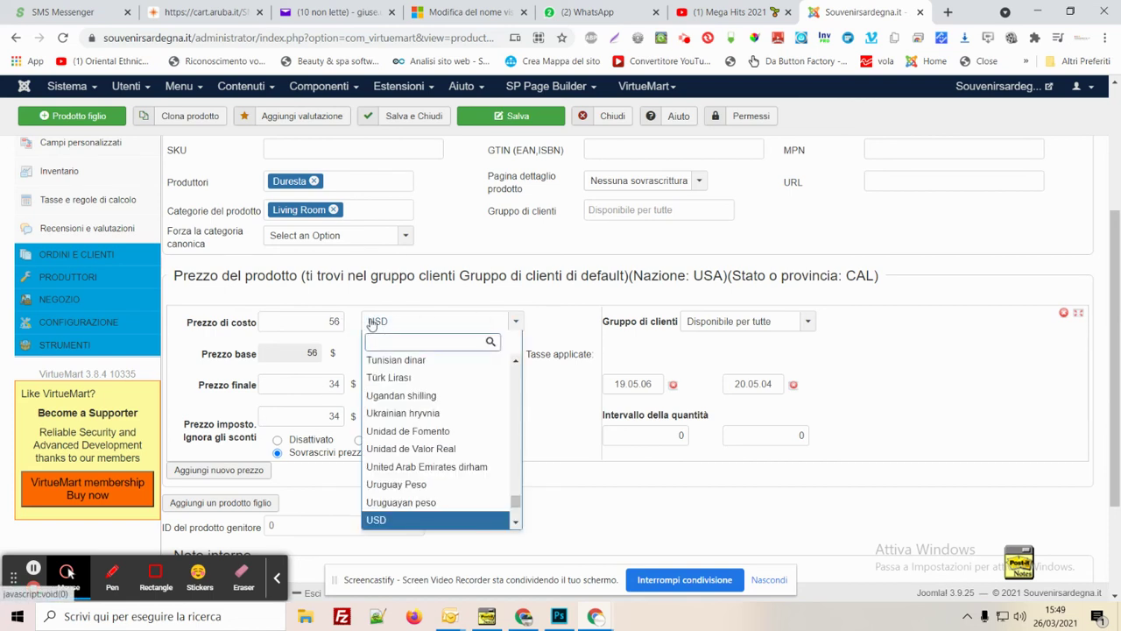
{"action": "type", "text": "euro"}
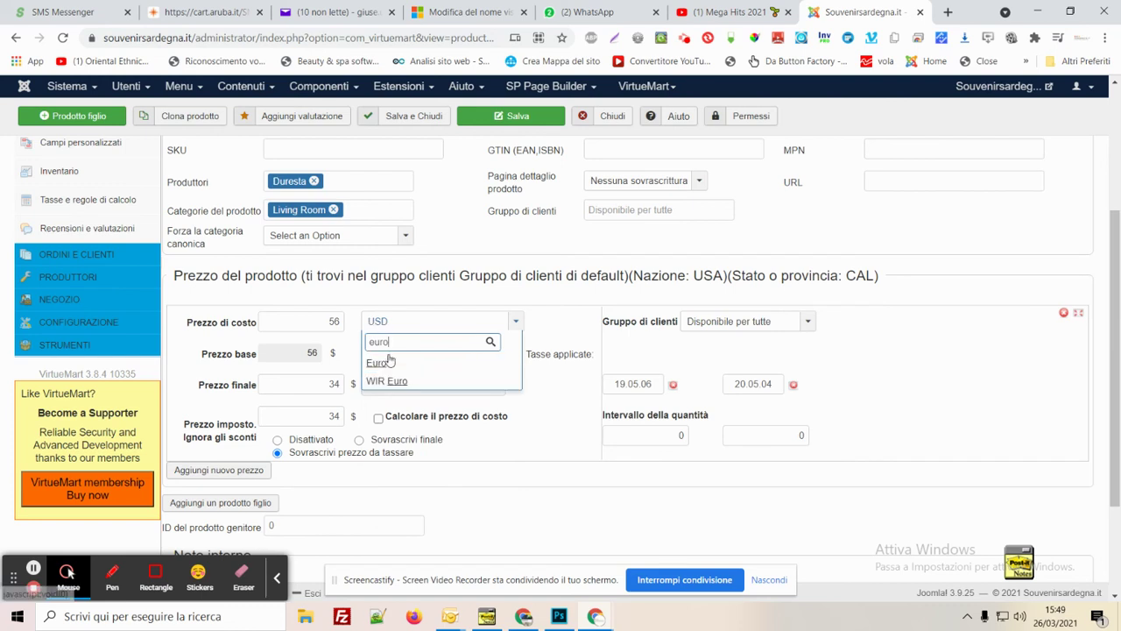
{"action": "left_click", "coordinate": [390, 361]}
{"action": "left_click", "coordinate": [341, 322]}
{"action": "double_click", "coordinate": [341, 322]}
{"action": "type", "text": "40"}
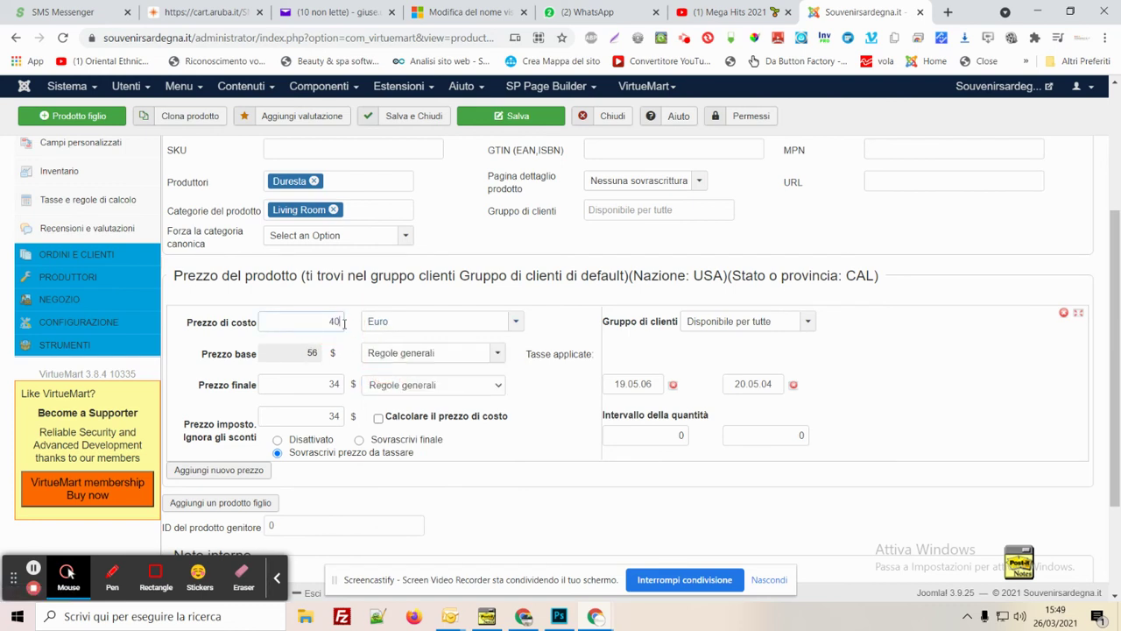
- Set both the product's final price and its override price to 40
{"action": "key", "text": "Tab"}
{"action": "key", "text": "Tab"}
{"action": "key", "text": "Tab"}
{"action": "key", "text": "Tab"}
{"action": "type", "text": "40"}
{"action": "key", "text": "Tab"}
{"action": "key", "text": "Tab"}
{"action": "key", "text": "Tab"}
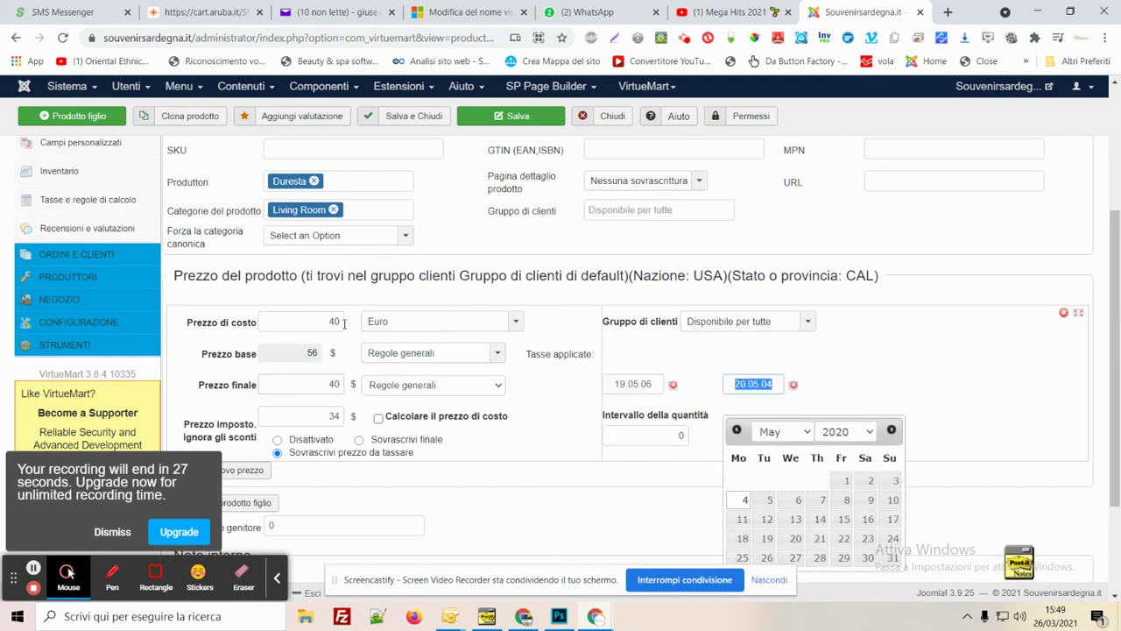
{"action": "double_click", "coordinate": [305, 418]}
{"action": "type", "text": "40"}
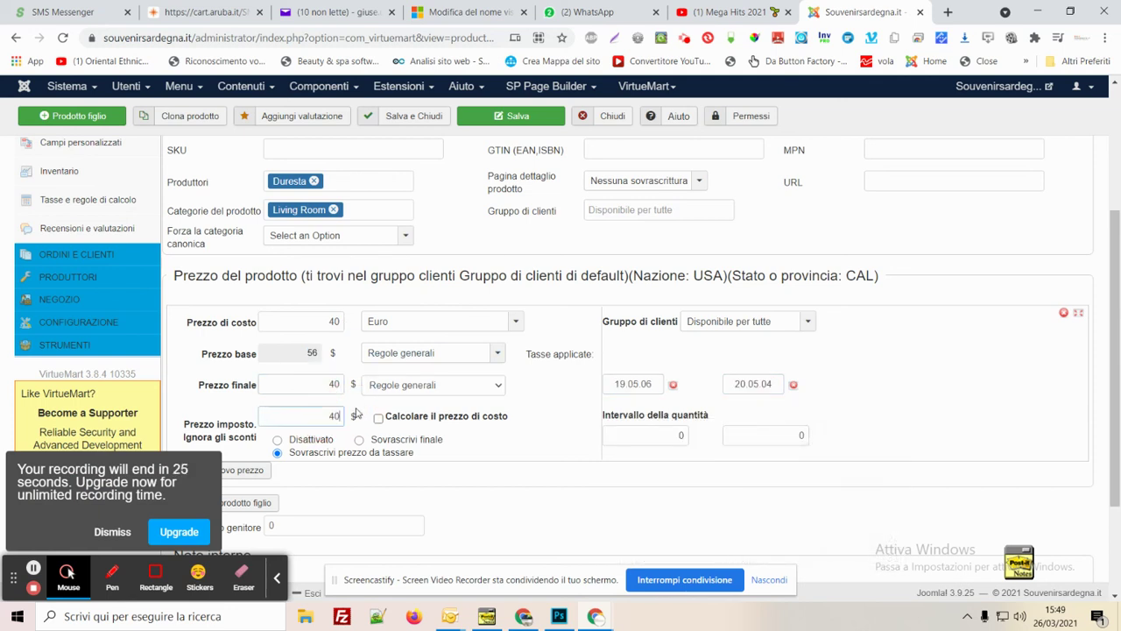
- Set both the base price tax rule and the final price discount rule to Non applicare alcuna regola
{"action": "left_click", "coordinate": [479, 357]}
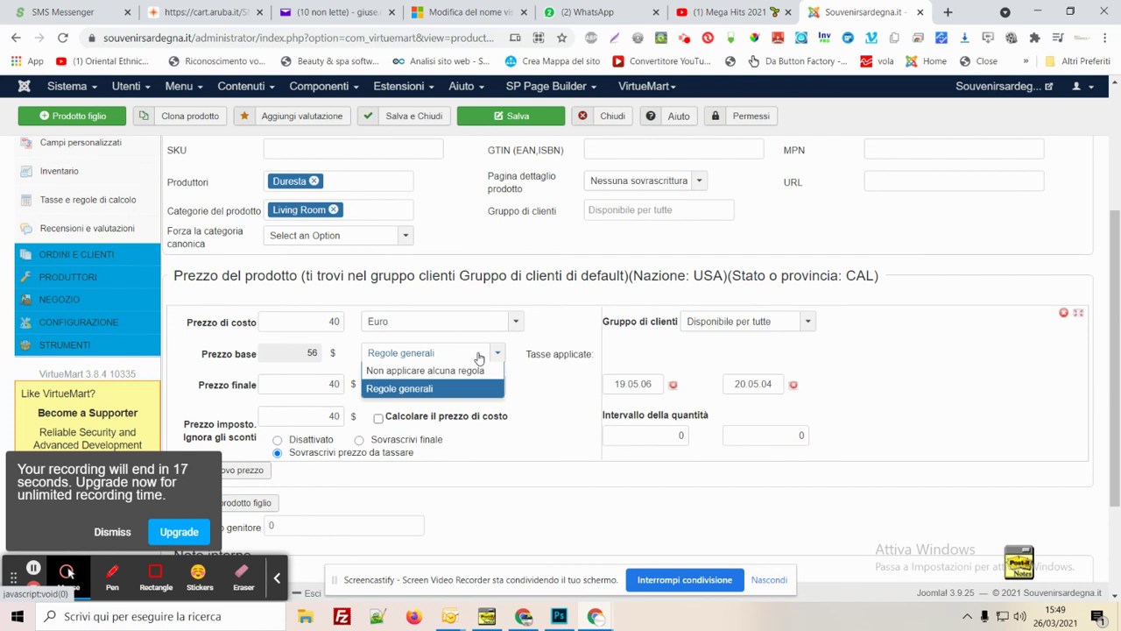
{"action": "left_click", "coordinate": [399, 372]}
{"action": "left_click", "coordinate": [403, 384]}
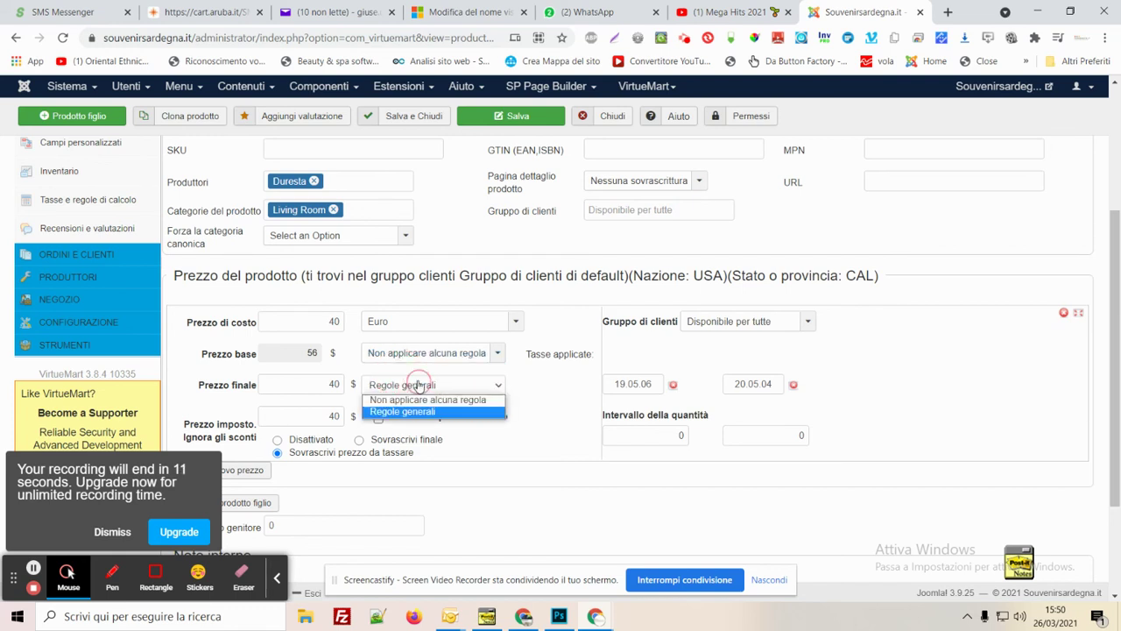
{"action": "left_click", "coordinate": [416, 397]}
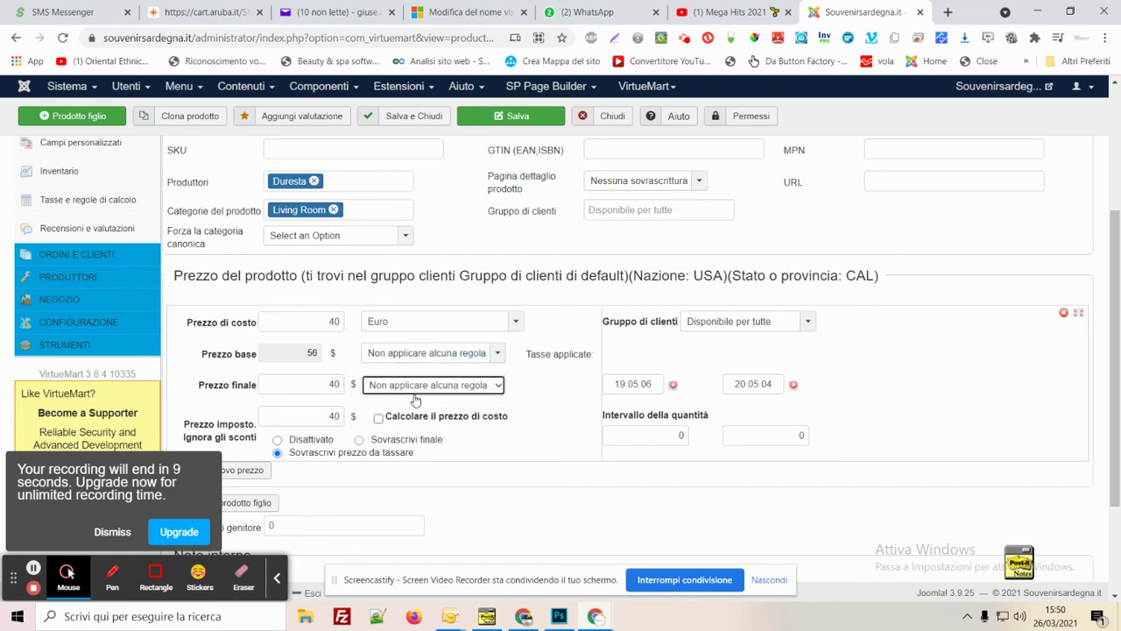
- Make the imposed price override the final price (Sovrascrivi finale) and save the product
{"action": "left_click", "coordinate": [359, 440]}
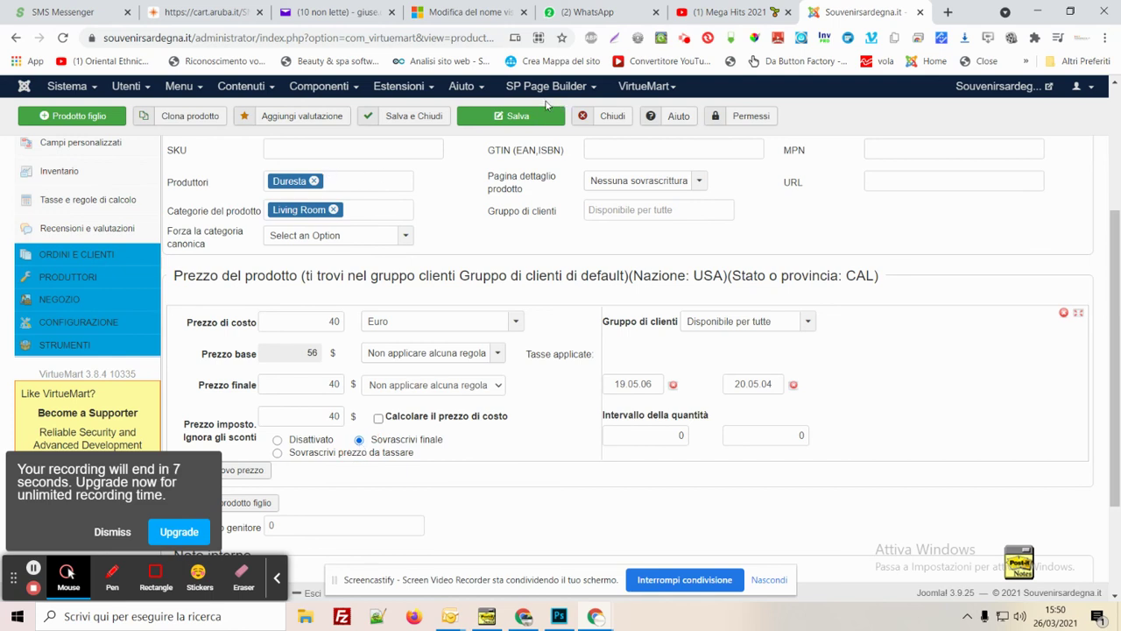
{"action": "left_click", "coordinate": [506, 116]}
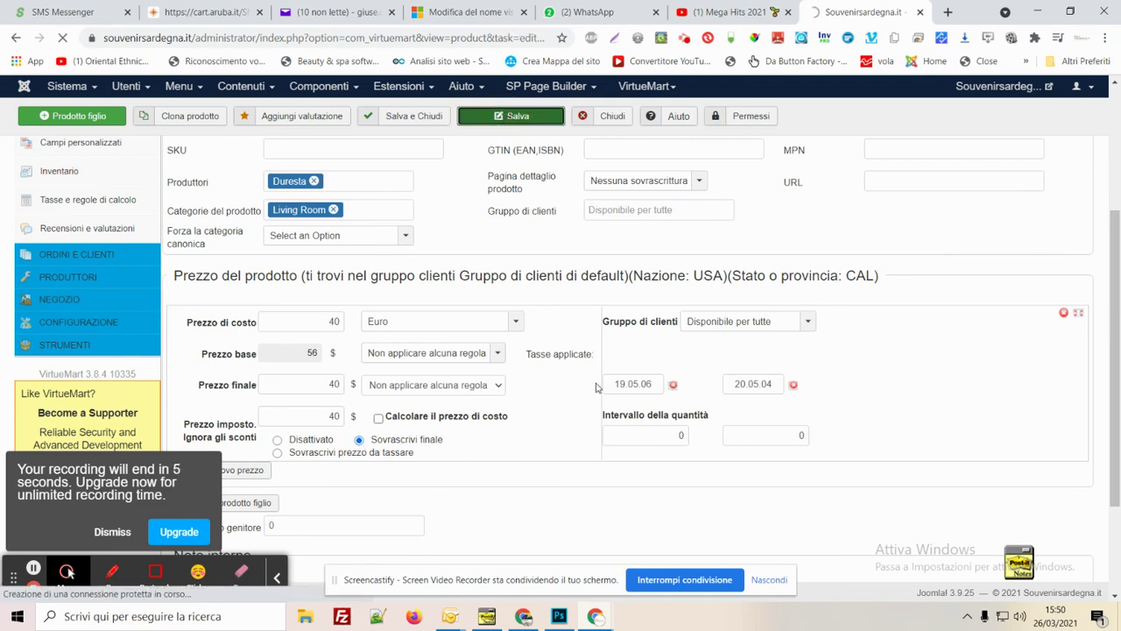